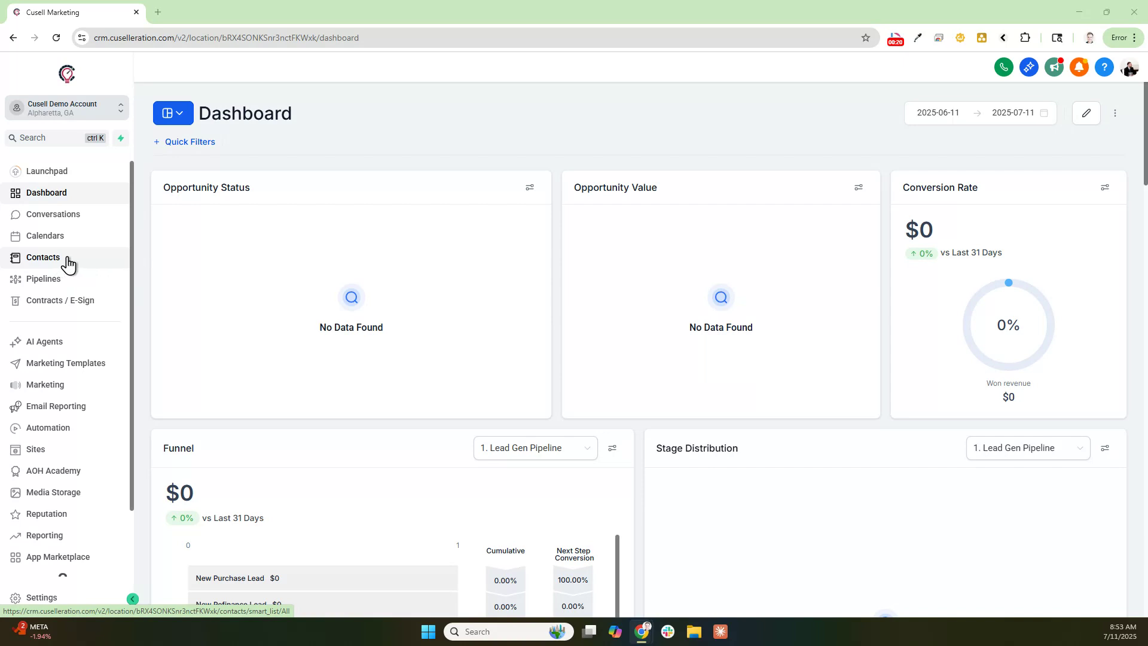
- Open the Contacts page from the sidebar, showing the All list of 1003 records
left_click(38, 263)
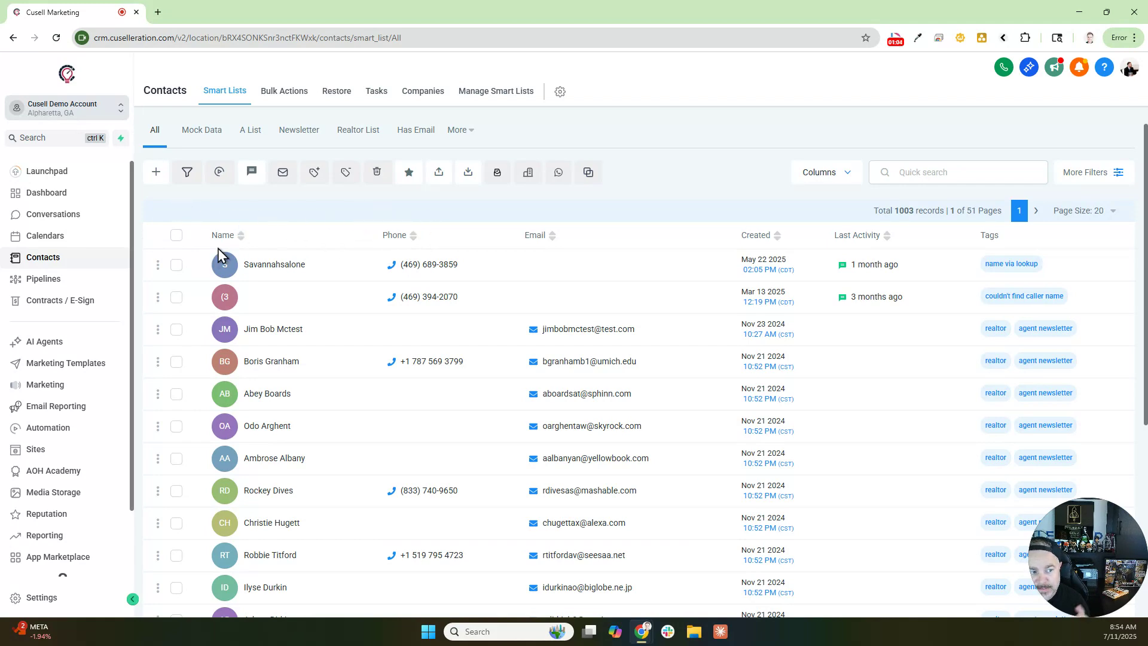
- Open a blank new-contact form and look over the First Name, Last Name, Email and phone fields
left_click(157, 175)
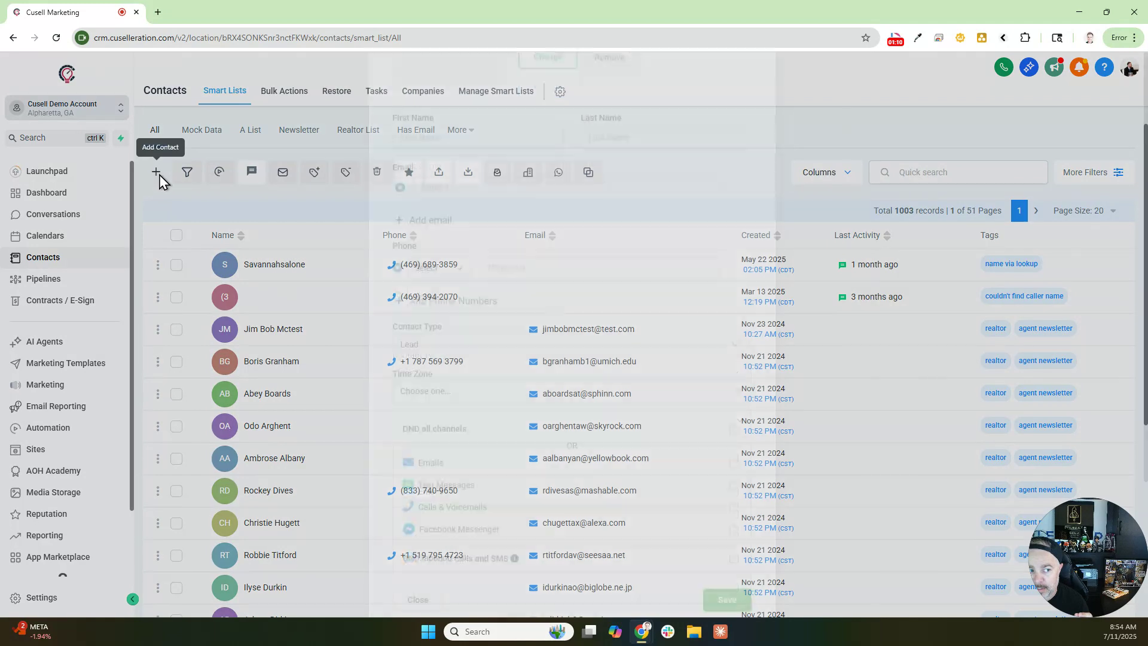
left_click_drag(394, 264, 456, 269)
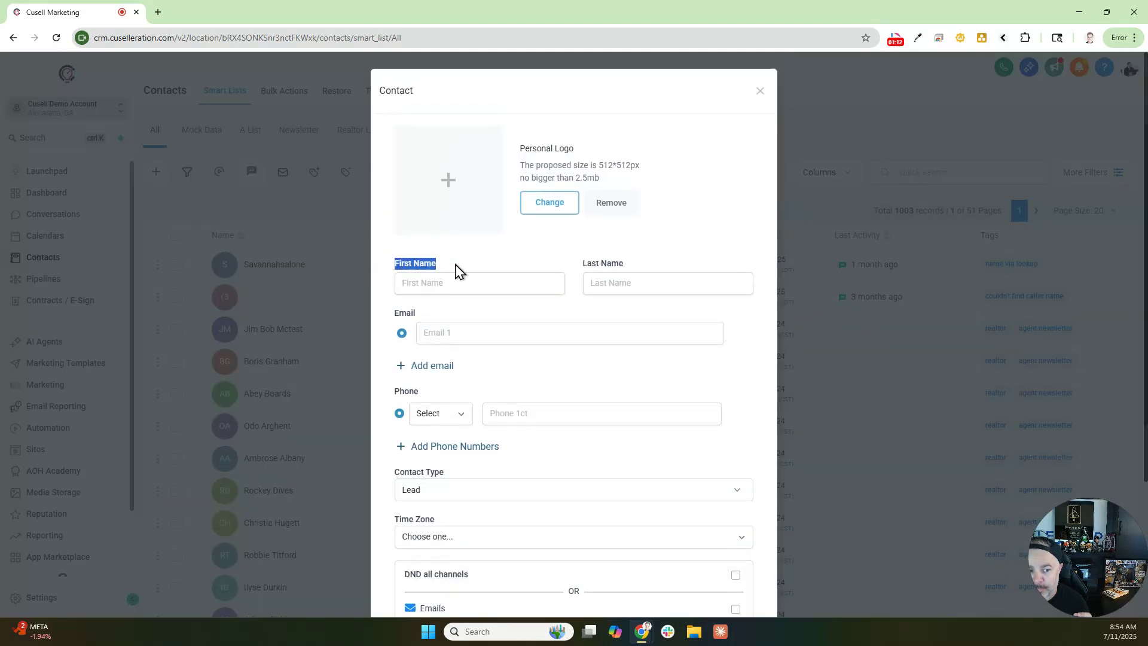
left_click(436, 278)
left_click(613, 280)
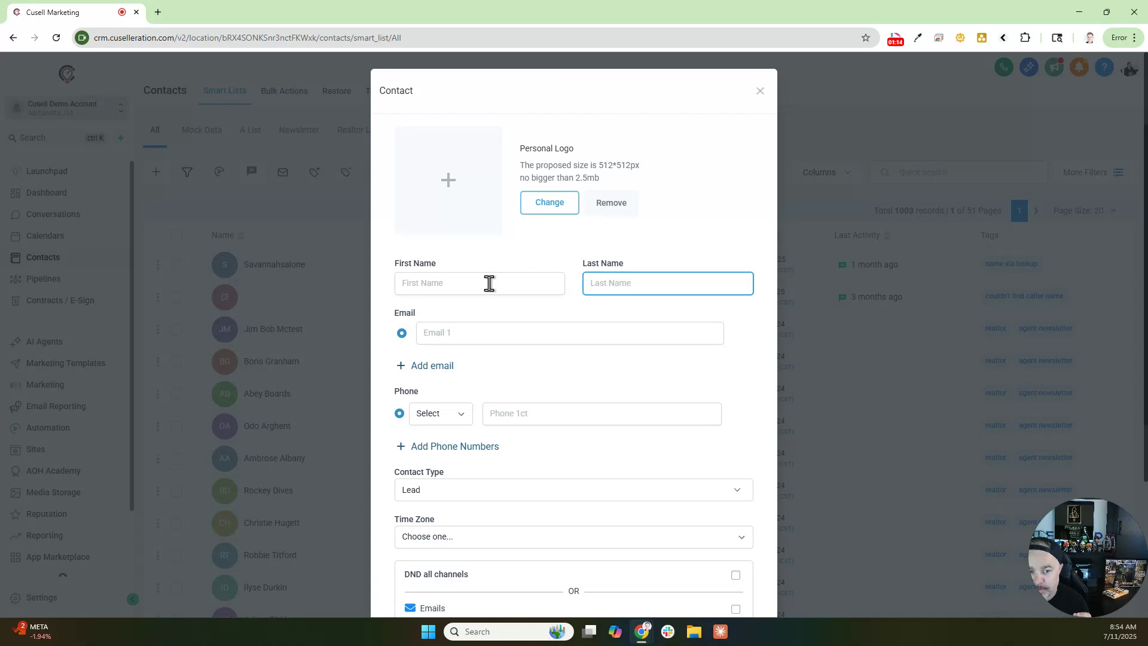
left_click(486, 282)
left_click(589, 281)
left_click(452, 331)
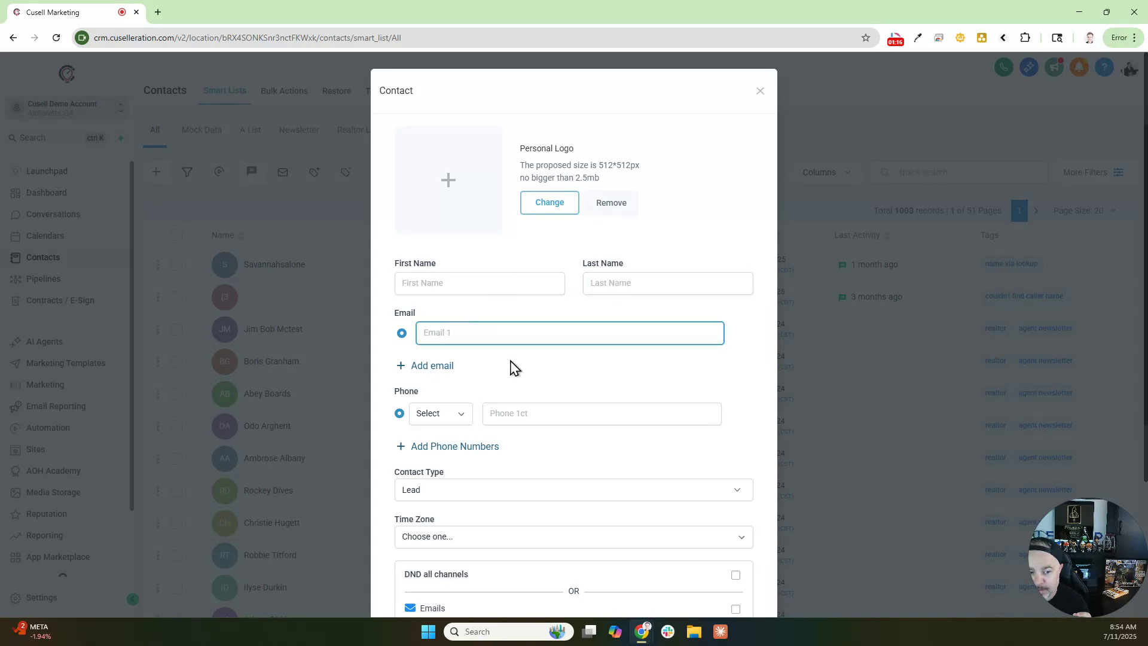
left_click(524, 409)
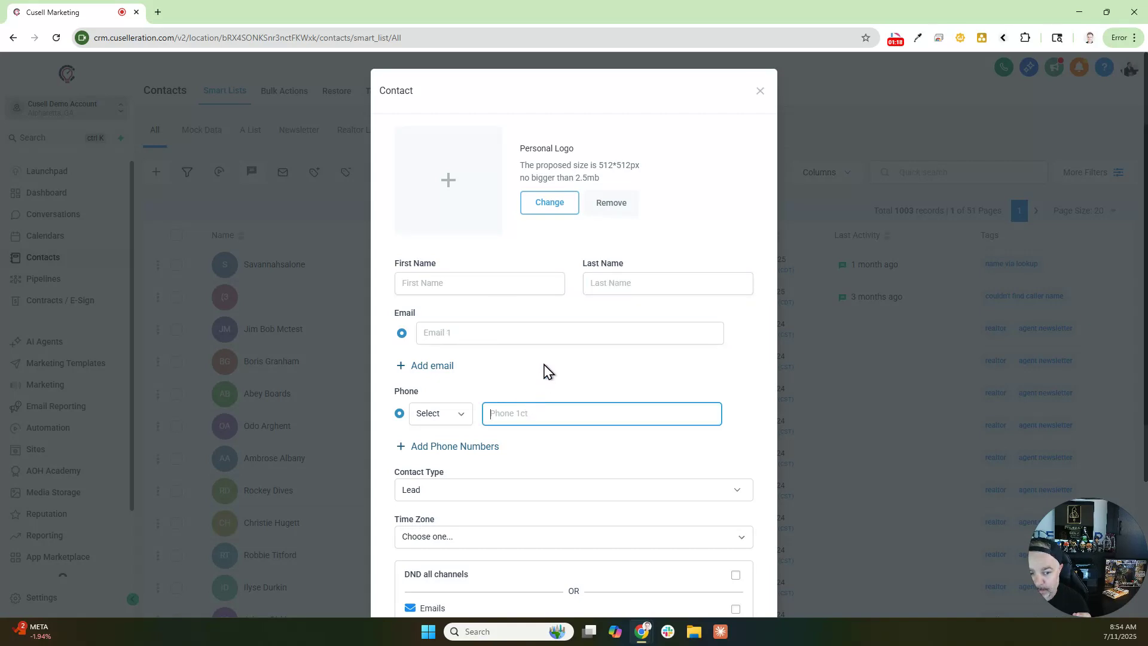
- Scroll down the form and view the Contact Type choices, currently set to Lead
scroll(547, 369, "down", 3)
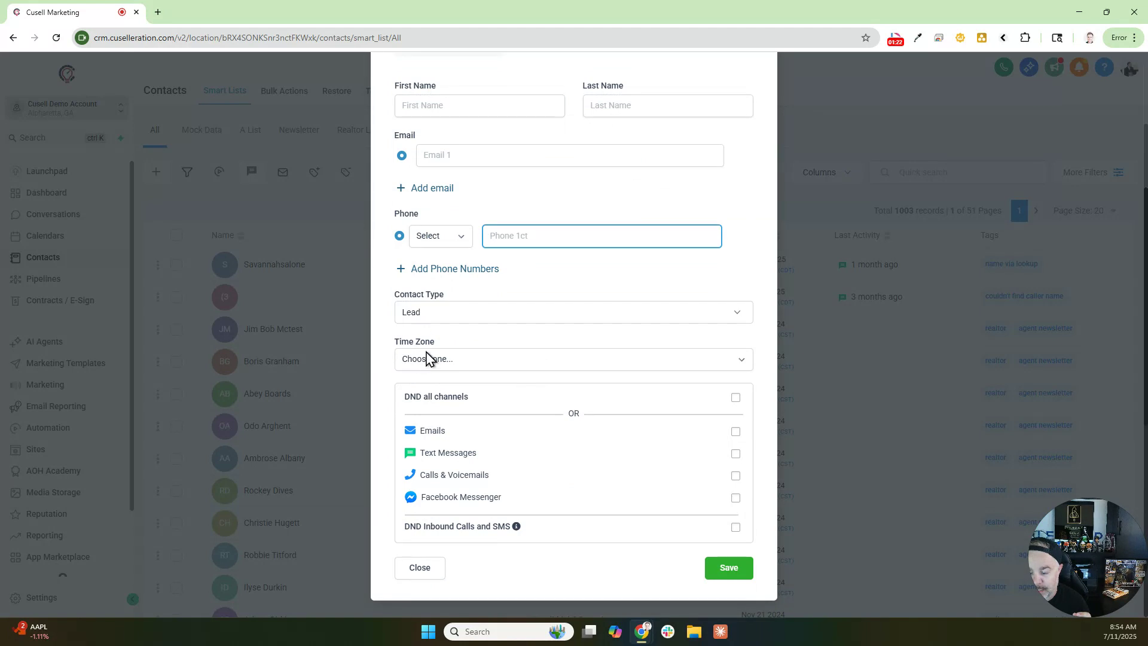
left_click_drag(392, 294, 450, 296)
left_click(431, 316)
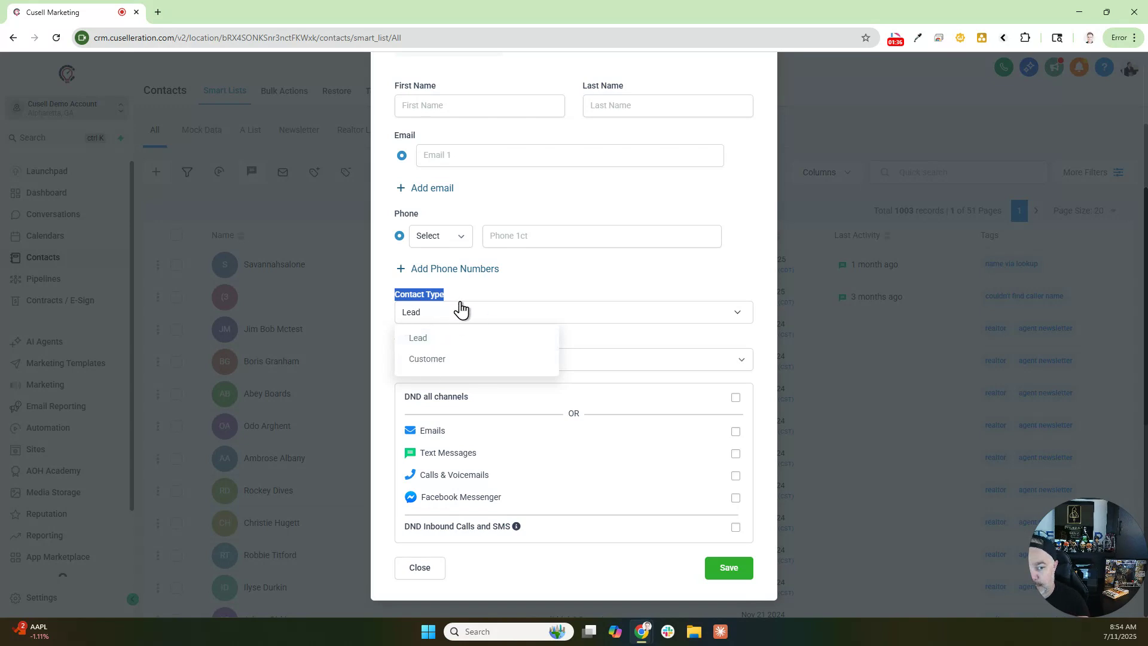
- Keep Contact Type as Lead and toggle Text Messages DND on and back off
left_click(485, 300)
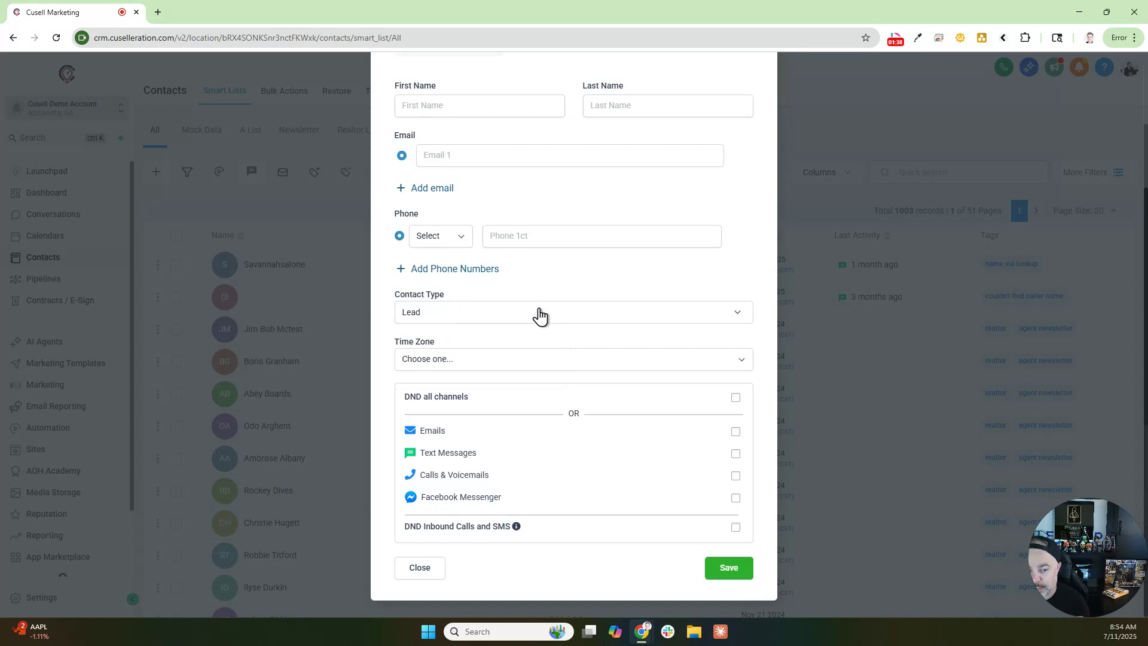
left_click_drag(401, 397, 486, 402)
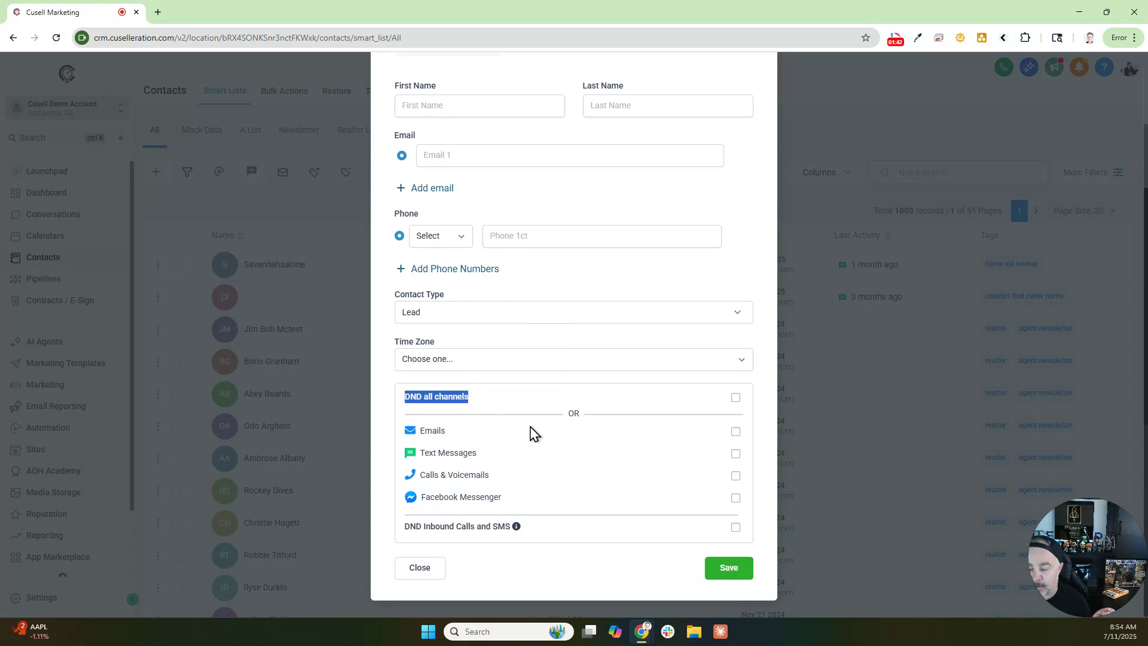
left_click(735, 453)
left_click(736, 454)
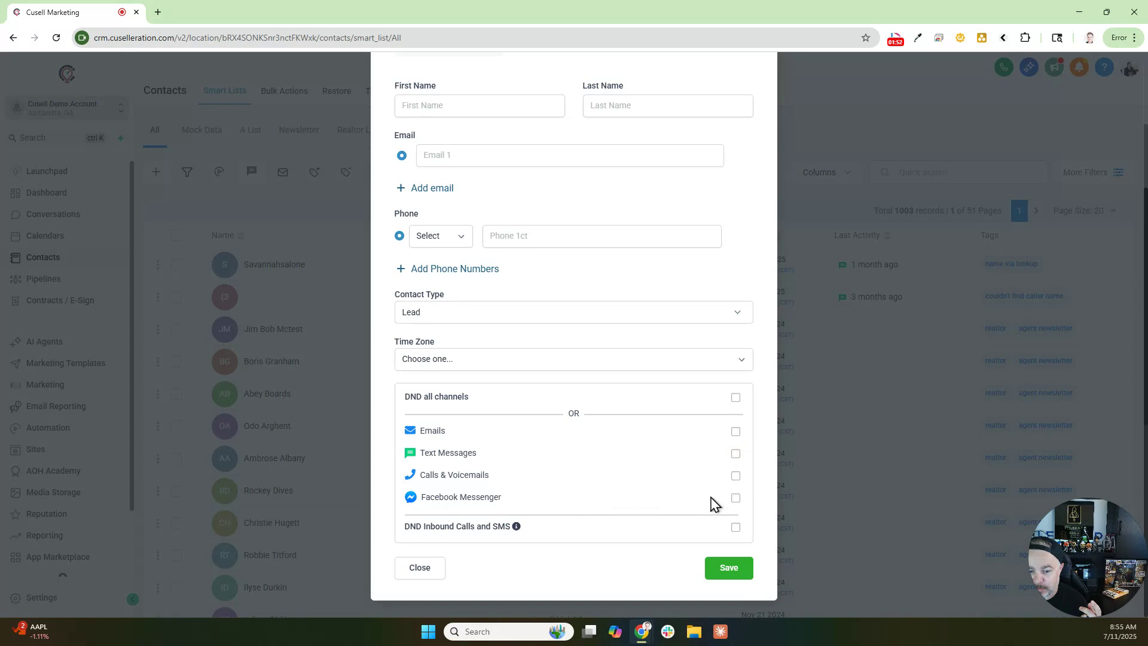
left_click_drag(407, 399, 474, 405)
left_click(504, 406)
- View the DND Inbound Calls and SMS explanation, then close the form unsaved
left_click_drag(407, 525, 515, 529)
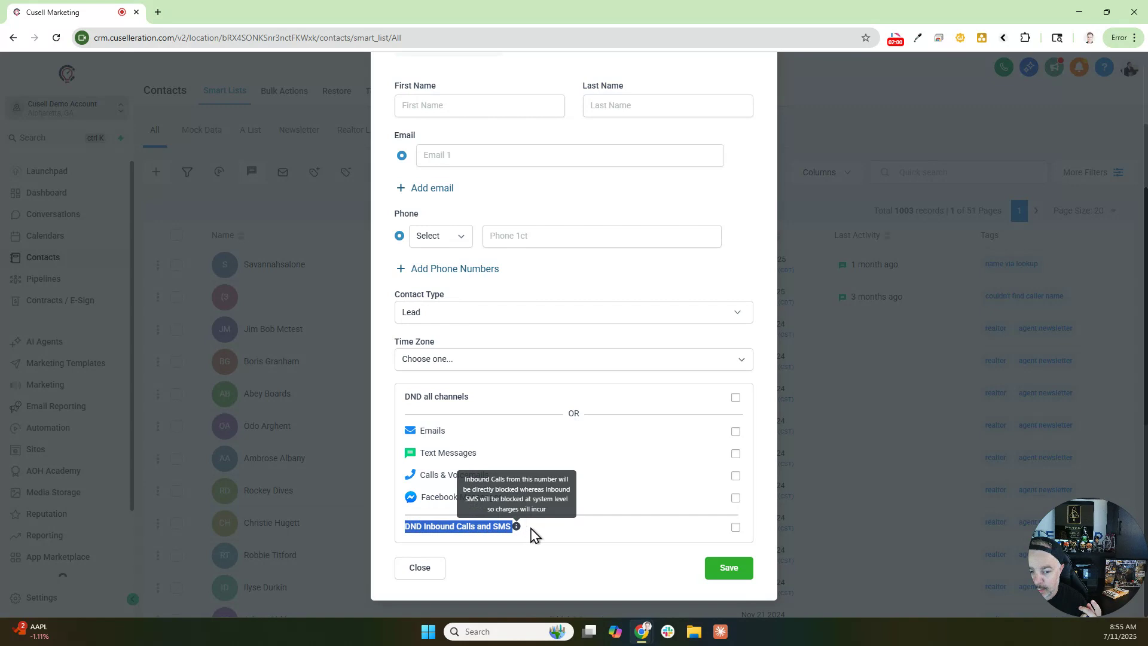
left_click(556, 534)
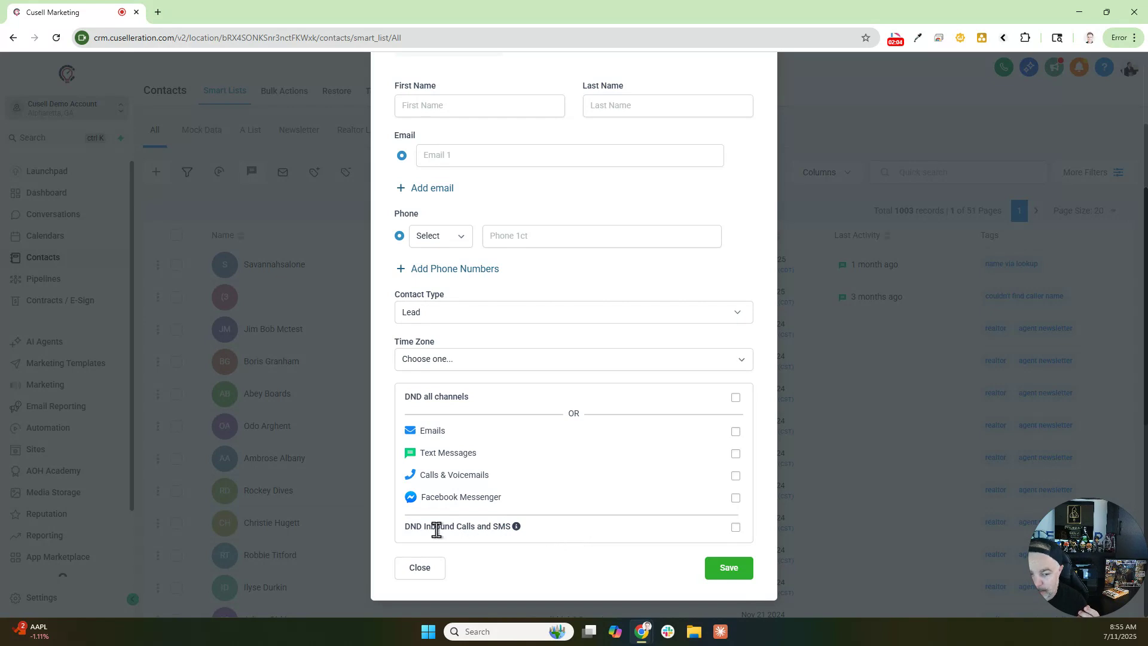
left_click_drag(405, 526, 515, 526)
mouse_move(525, 530)
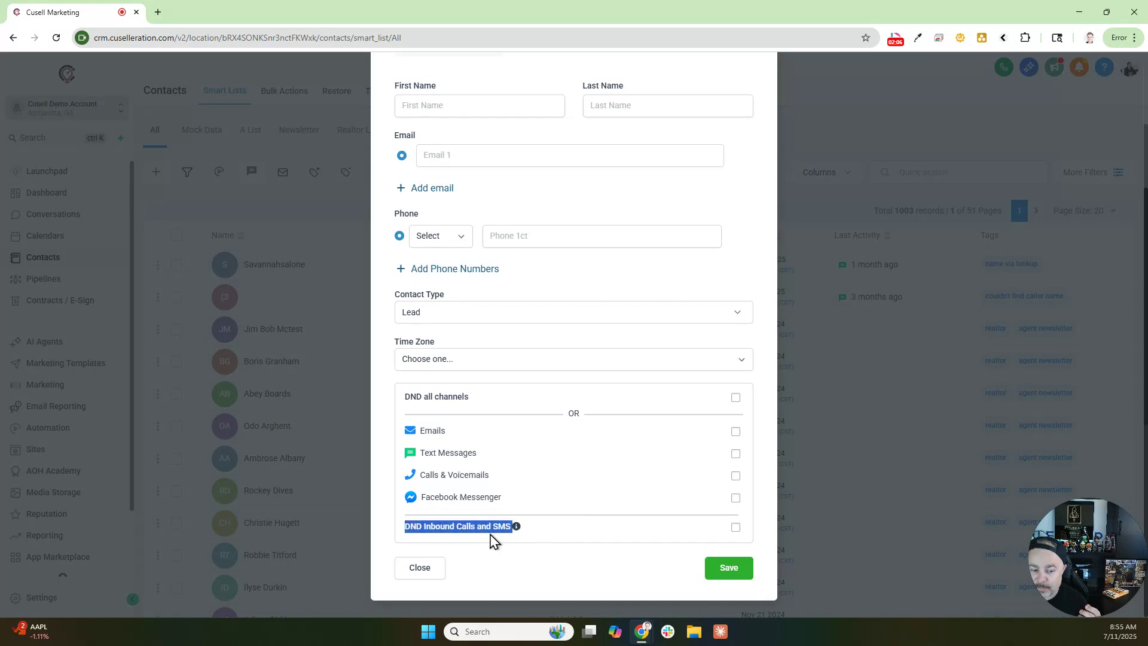
left_click(557, 534)
scroll(696, 419, "up", 3)
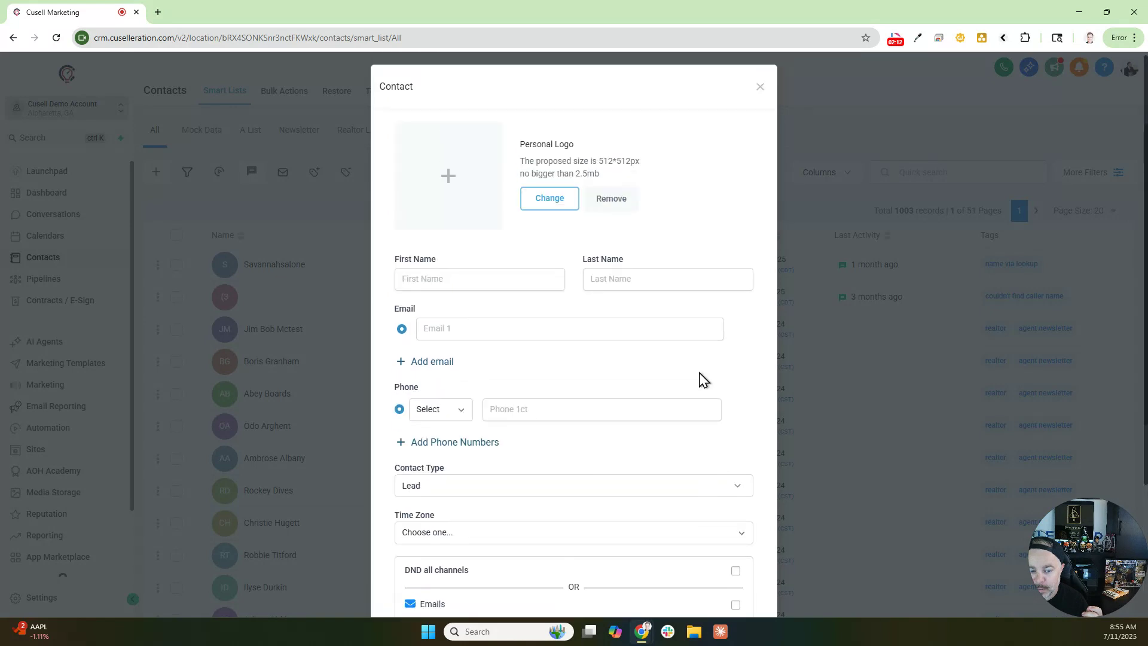
left_click(760, 91)
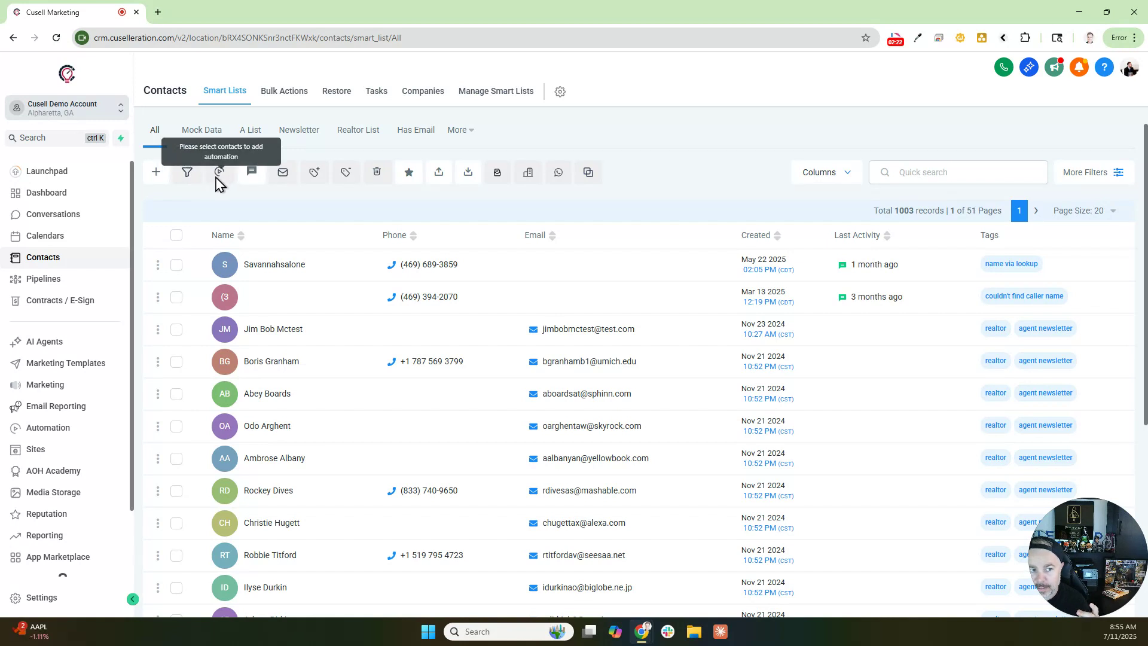
- Select the top contact and preview Add to Automation, closing it without running one
left_click(176, 265)
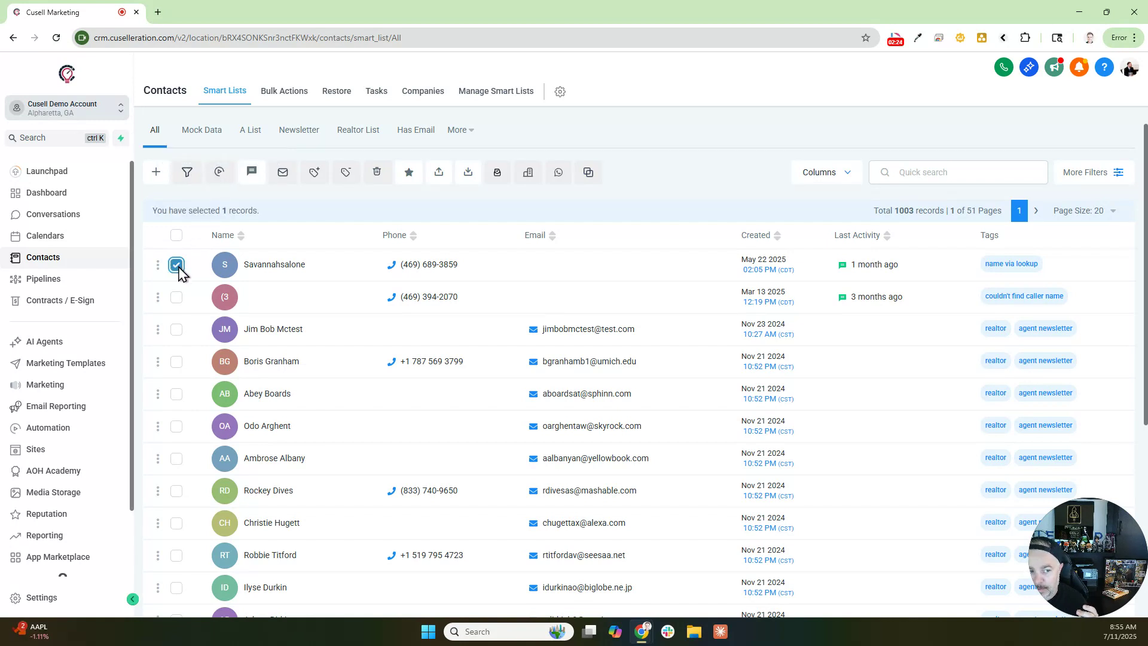
left_click(219, 179)
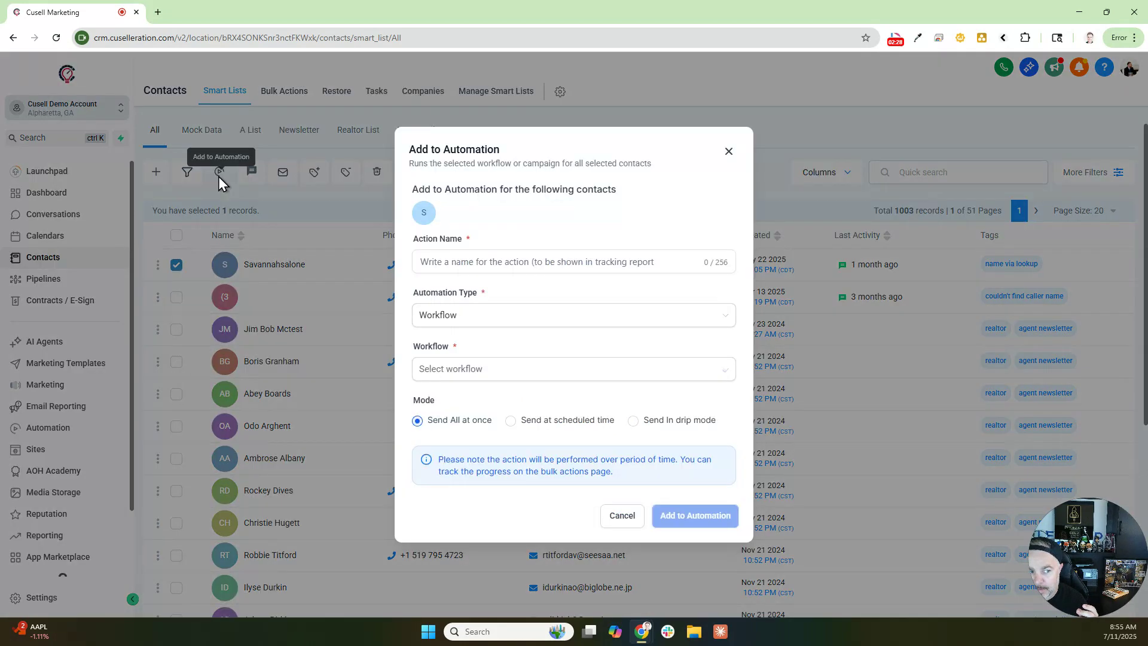
left_click(729, 153)
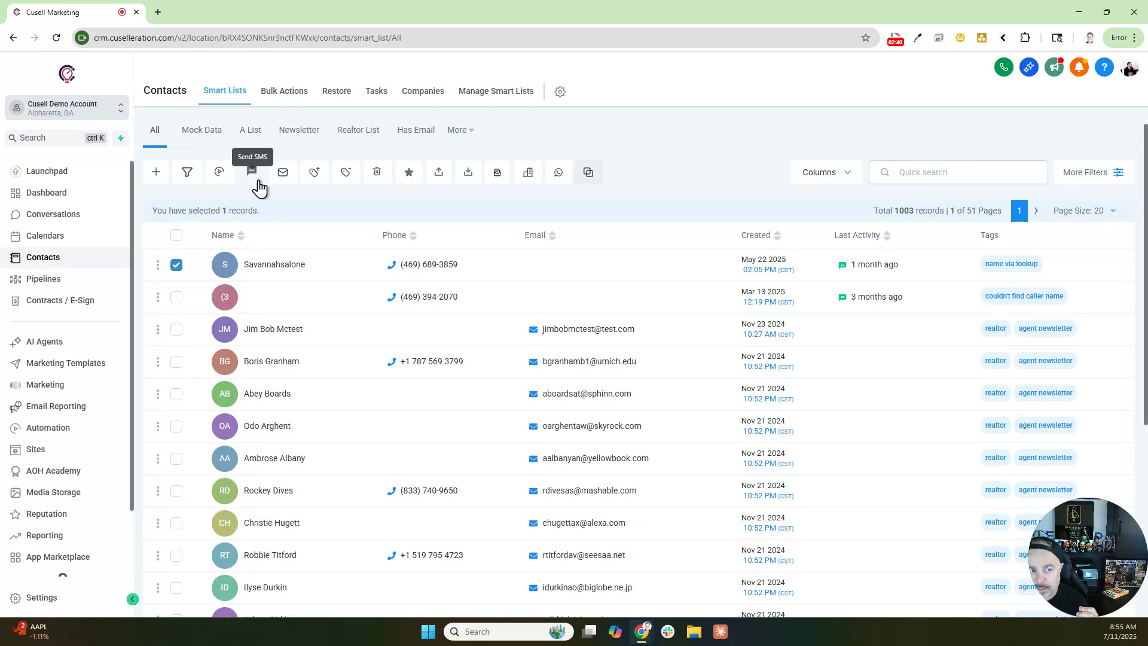
- Open the bulk Send SMS composer for that contact, then cancel without sending
left_click(252, 172)
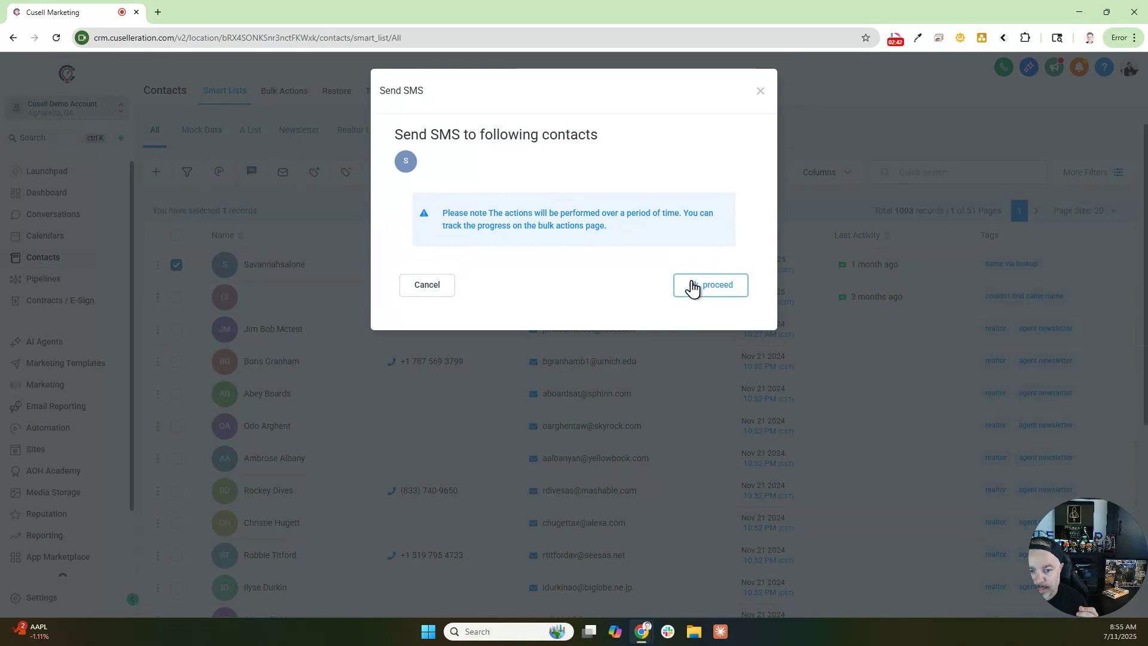
left_click(694, 286)
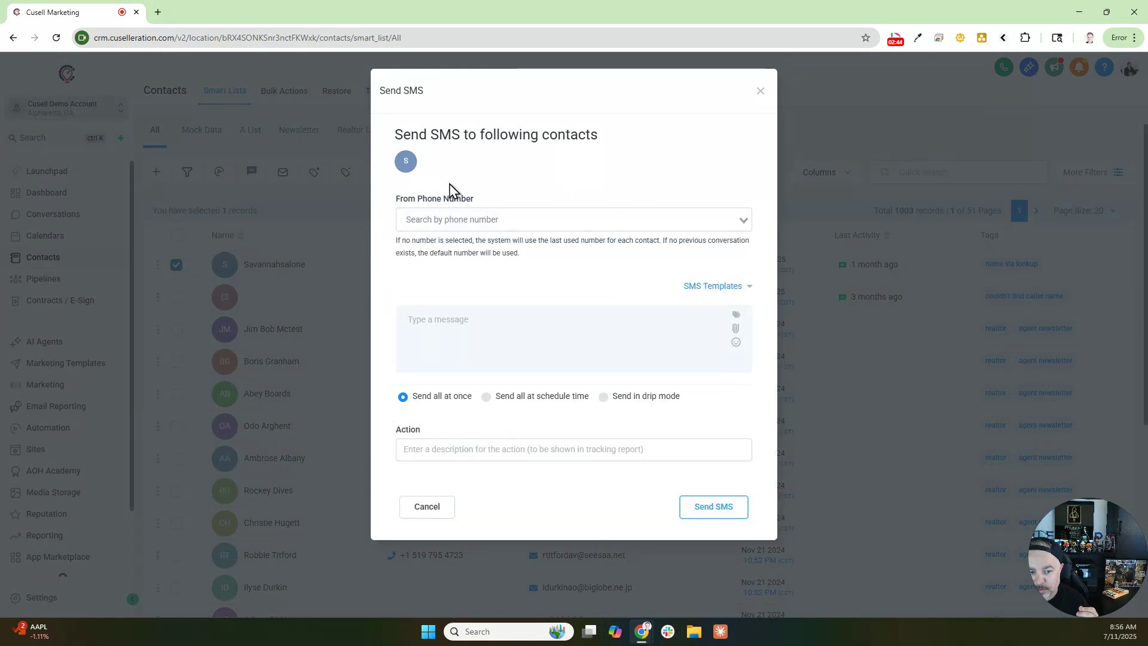
left_click(757, 96)
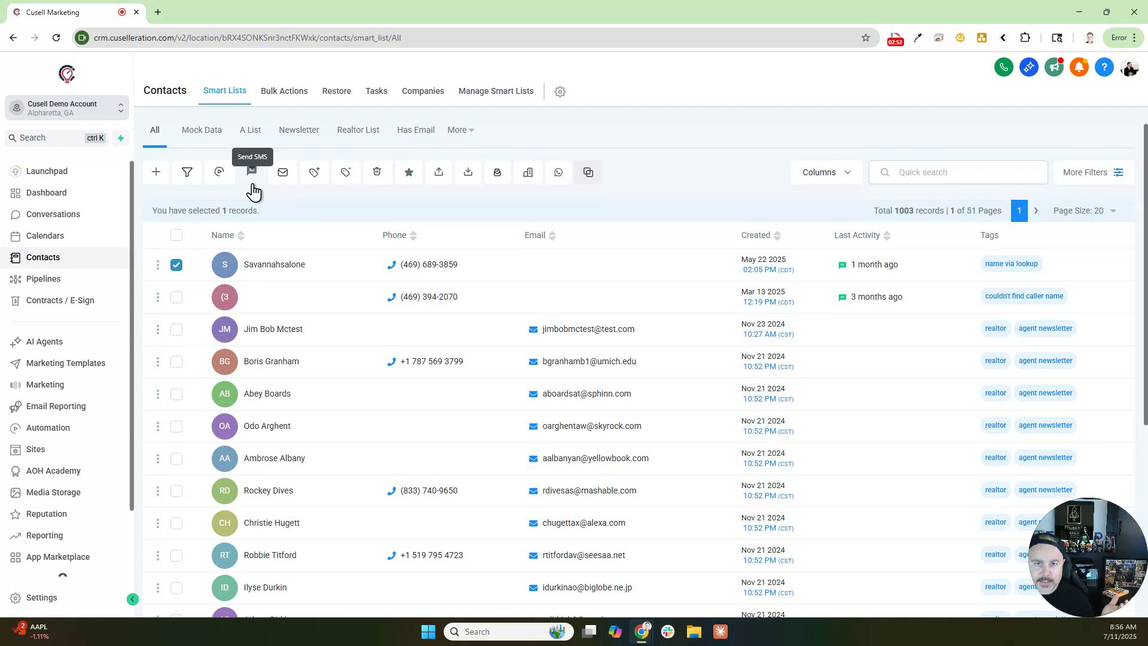
left_click(285, 175)
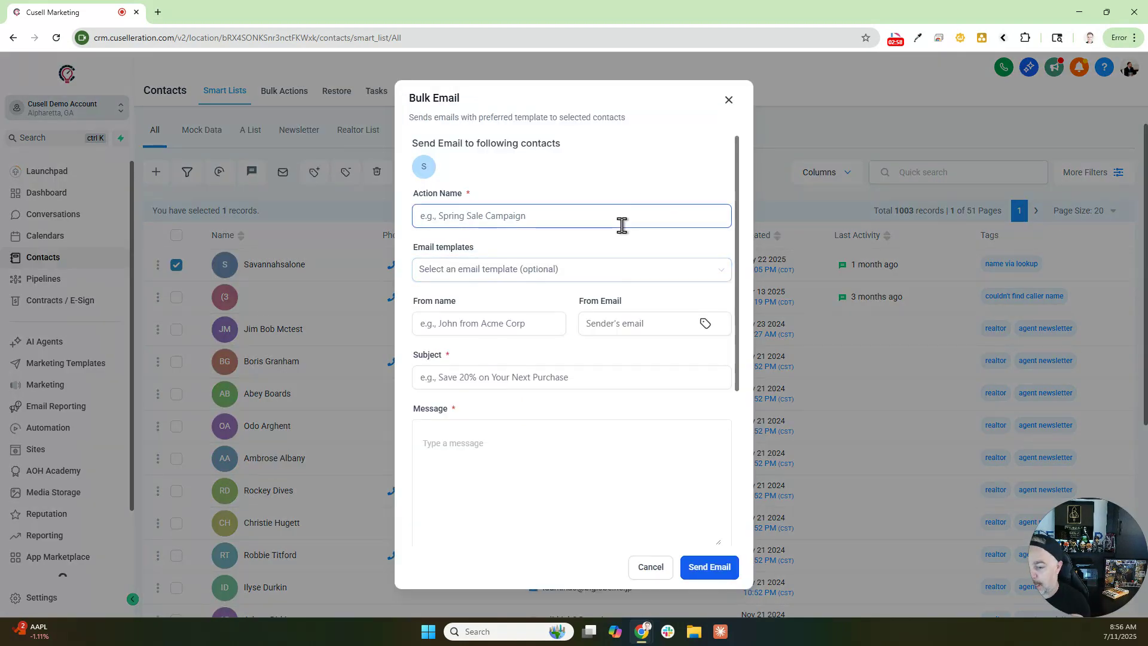
left_click(729, 100)
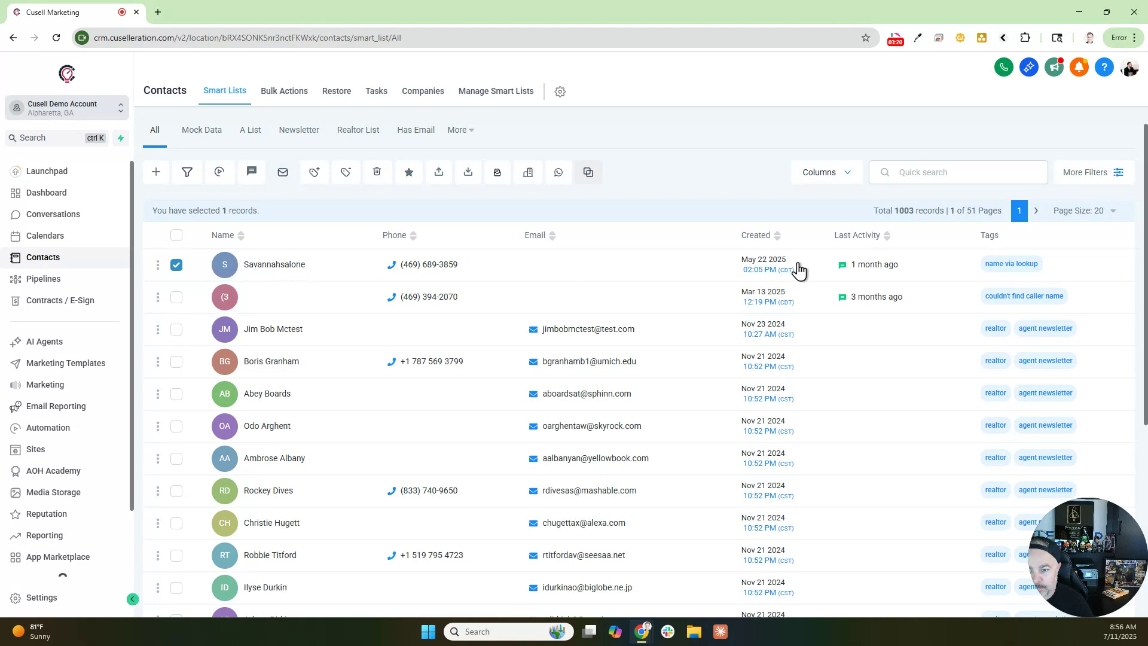
left_click(346, 175)
left_click(480, 306)
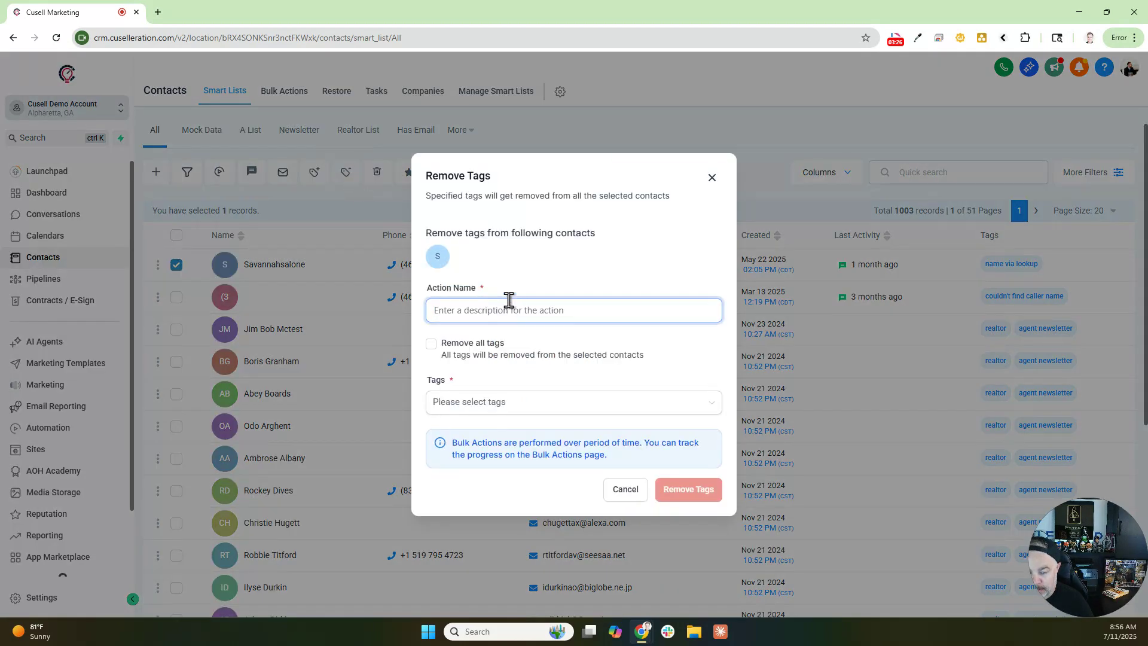
type("Remo")
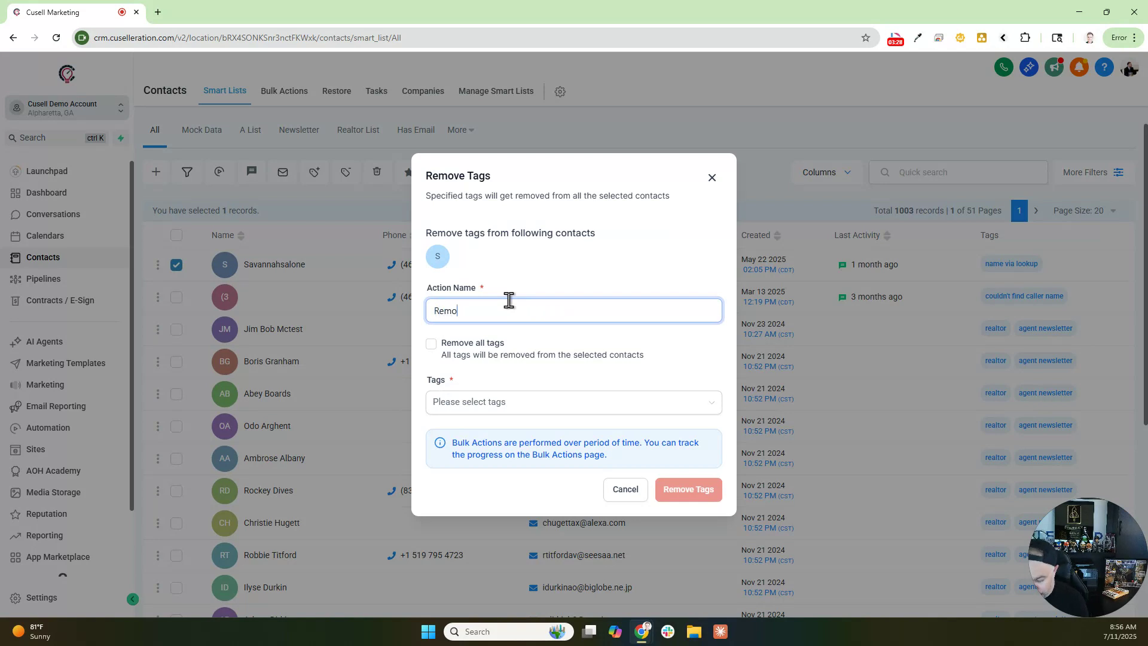
type("ve")
left_click(482, 404)
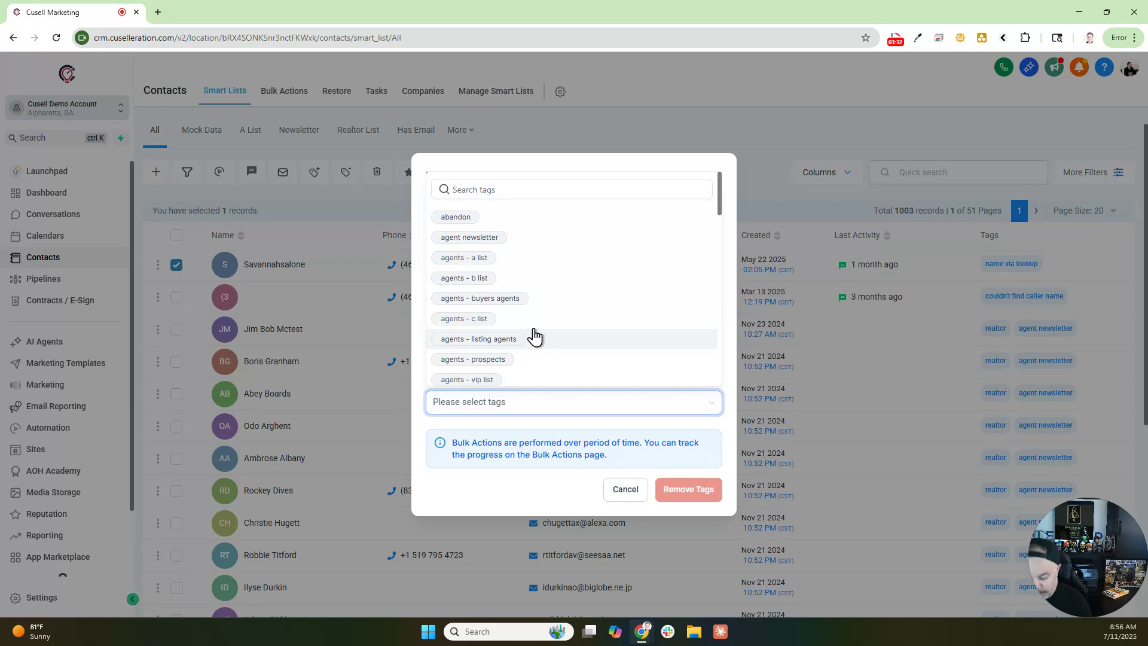
left_click(490, 196)
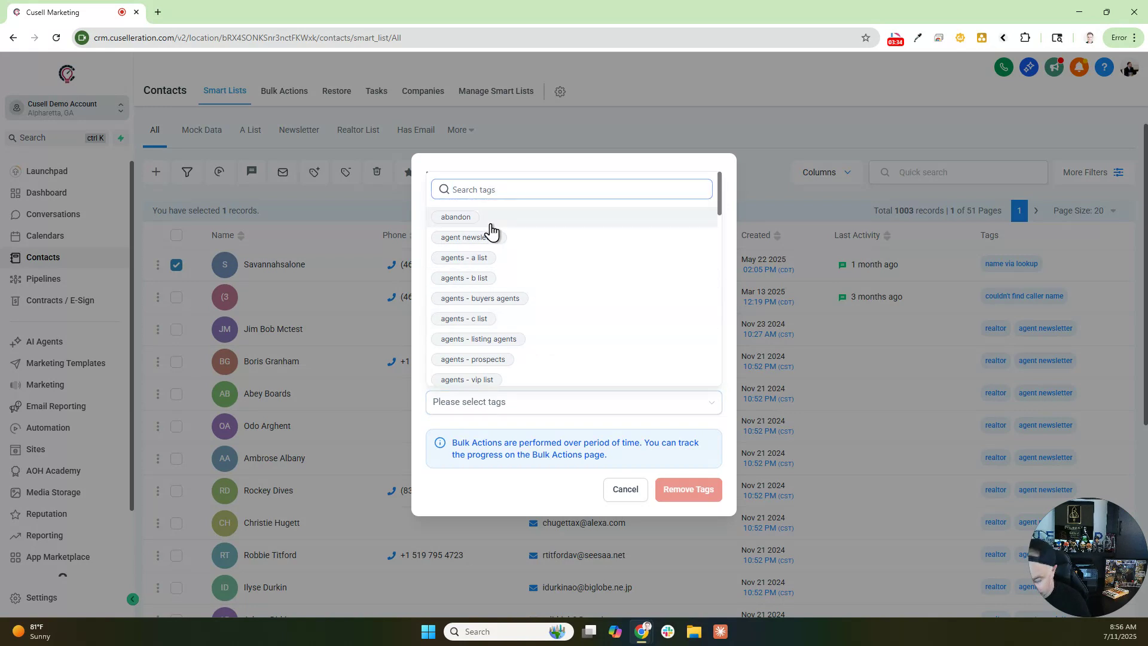
type("name")
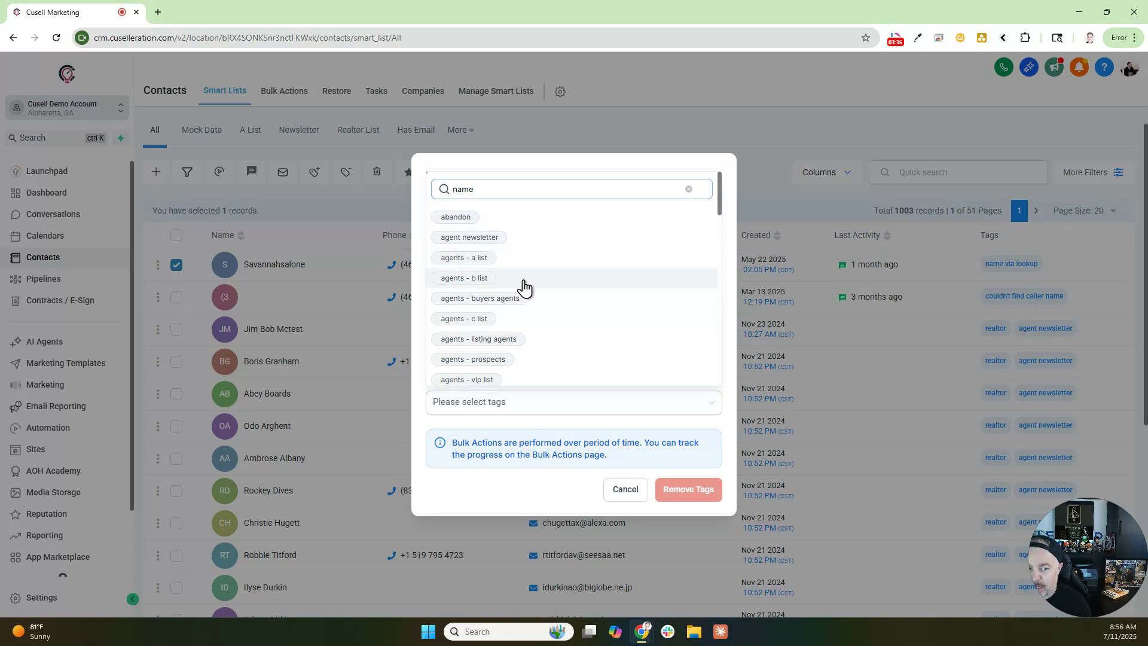
left_click(487, 377)
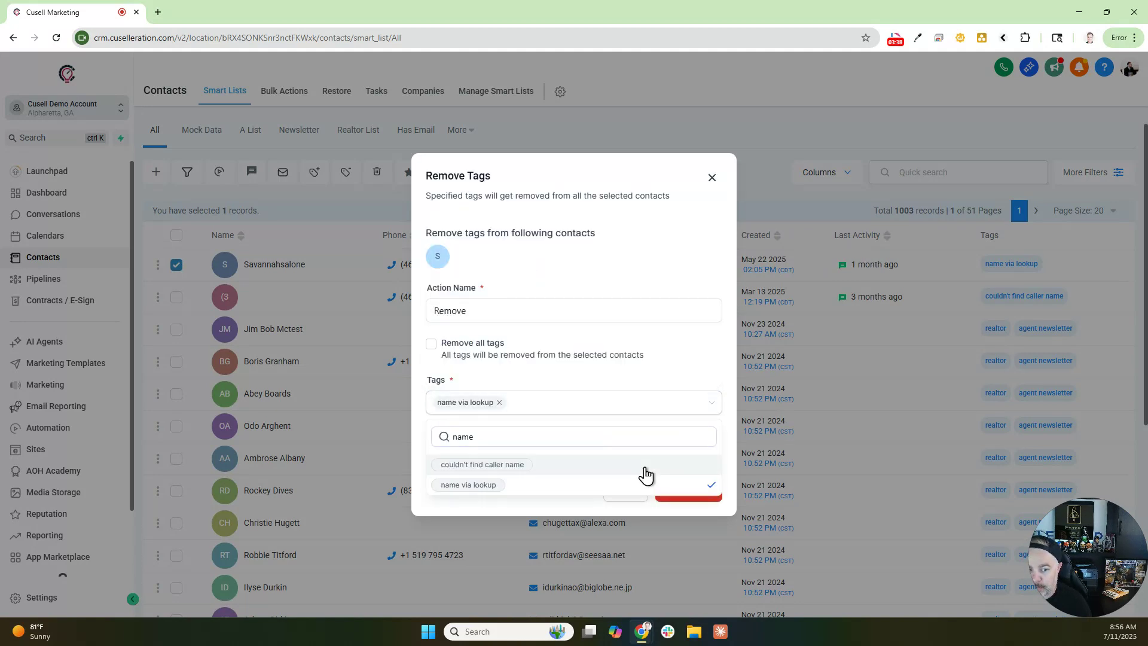
left_click(651, 387)
left_click(687, 488)
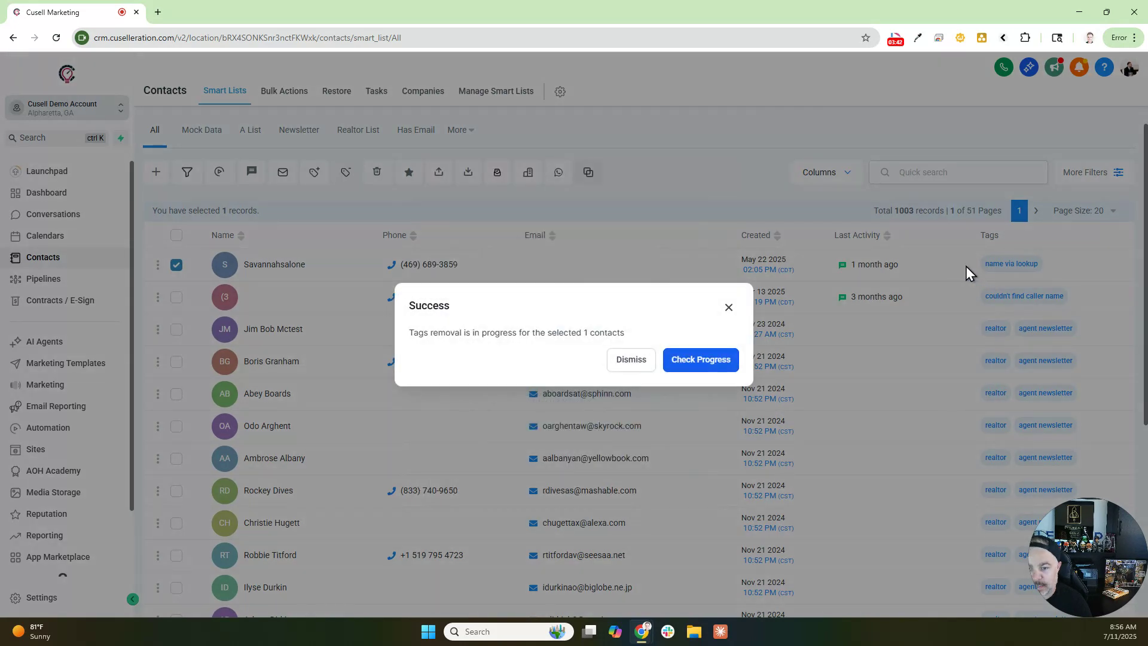
left_click(727, 308)
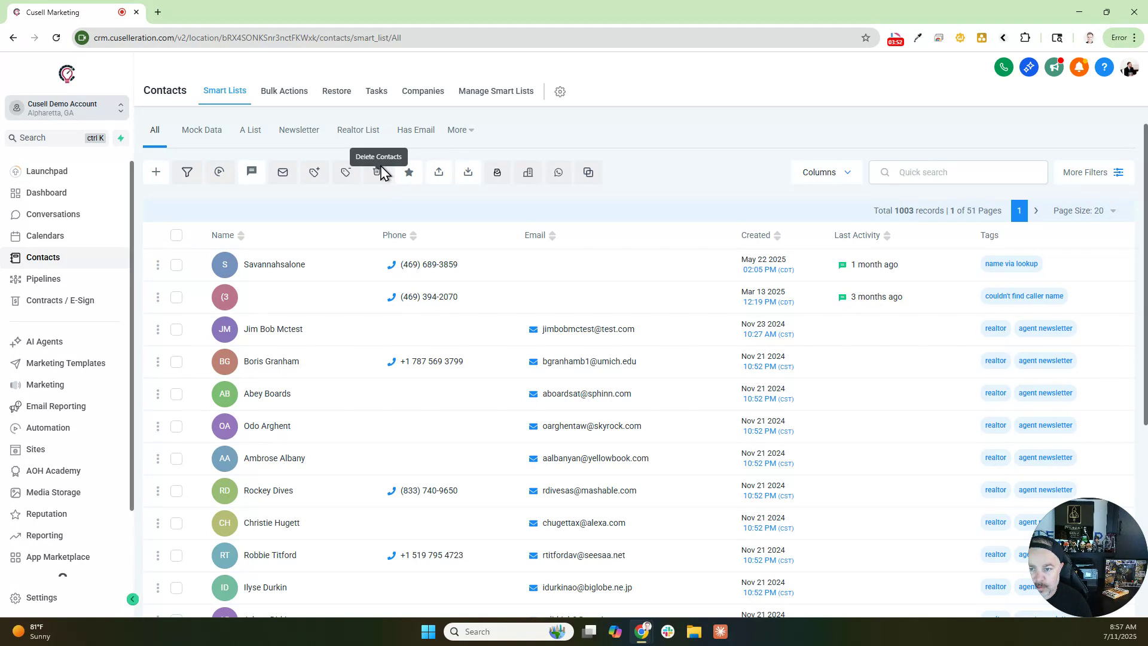
left_click(176, 265)
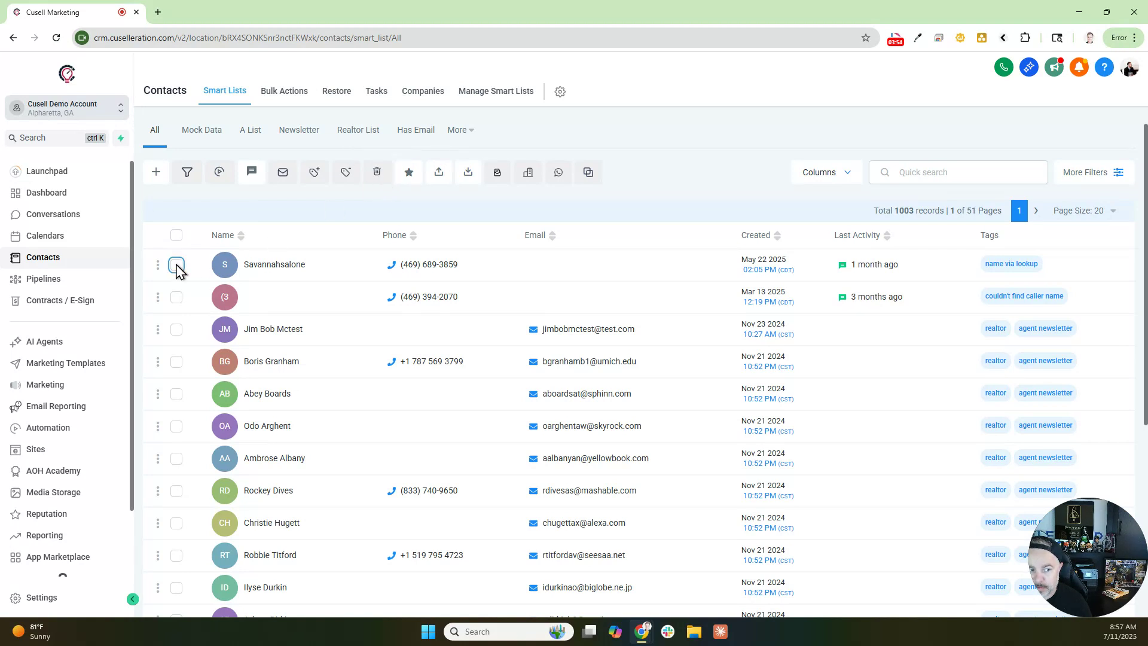
left_click(376, 173)
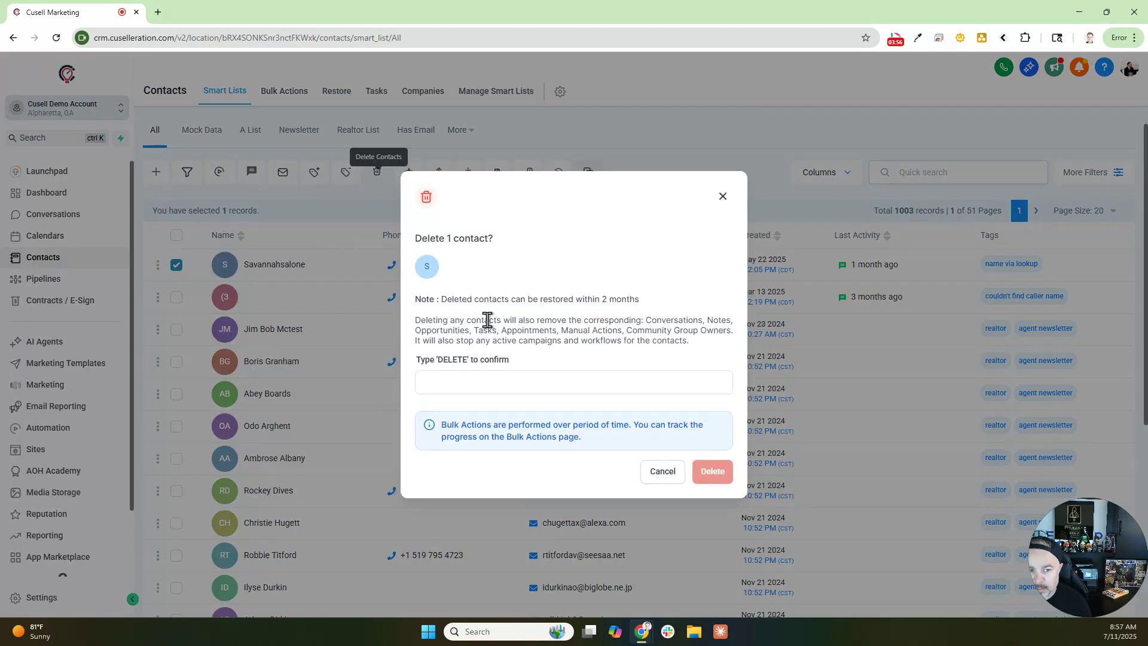
left_click(507, 378)
left_click_drag(418, 359, 511, 363)
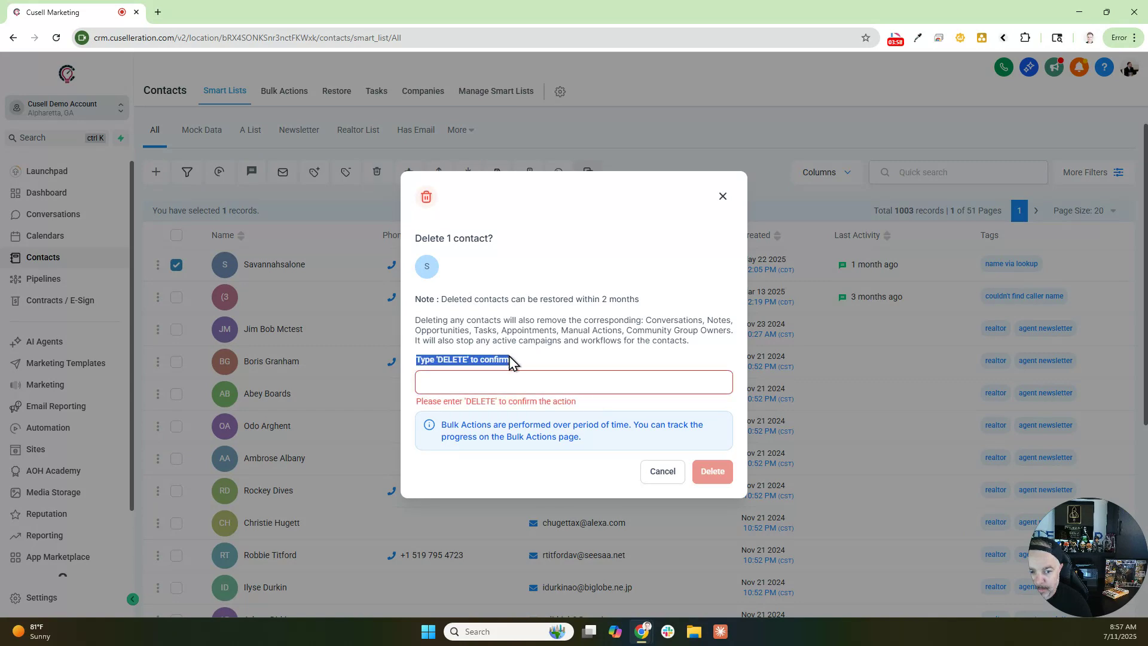
left_click(721, 200)
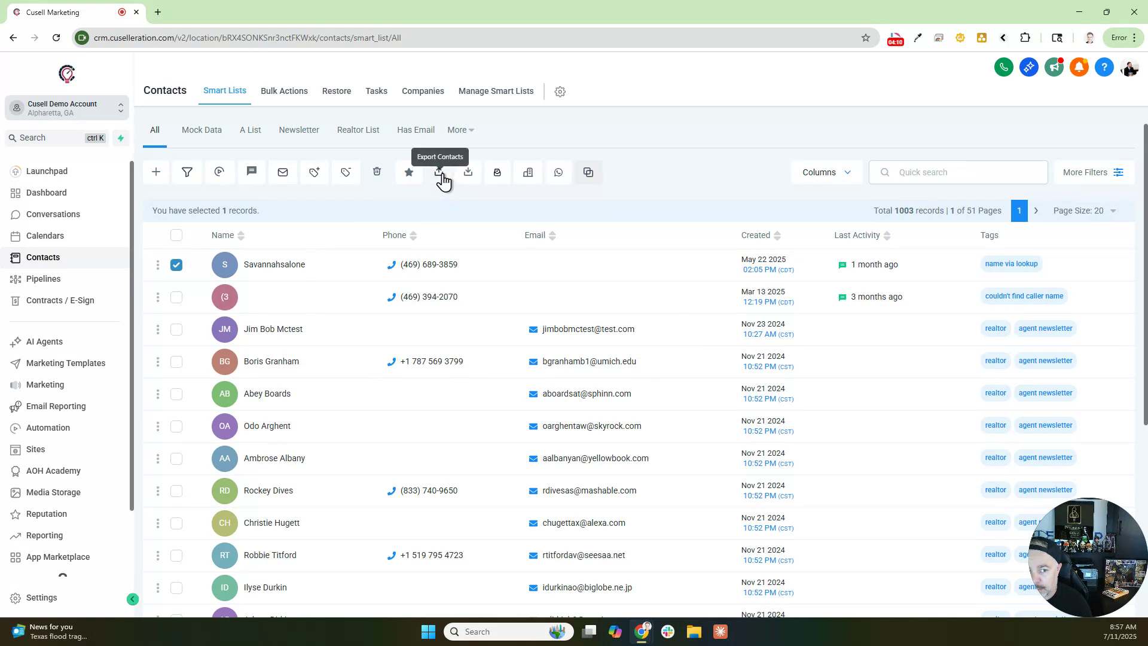
- Select all 1003 records, open Export Contacts, and close it without exporting
left_click(176, 235)
left_click(302, 211)
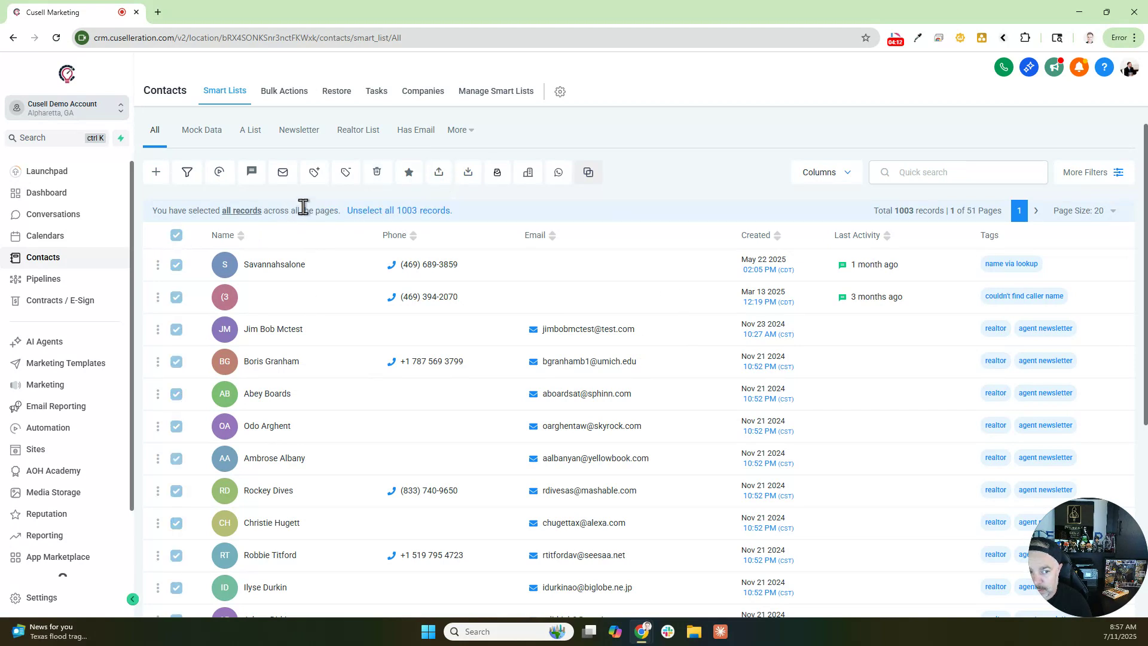
left_click(443, 180)
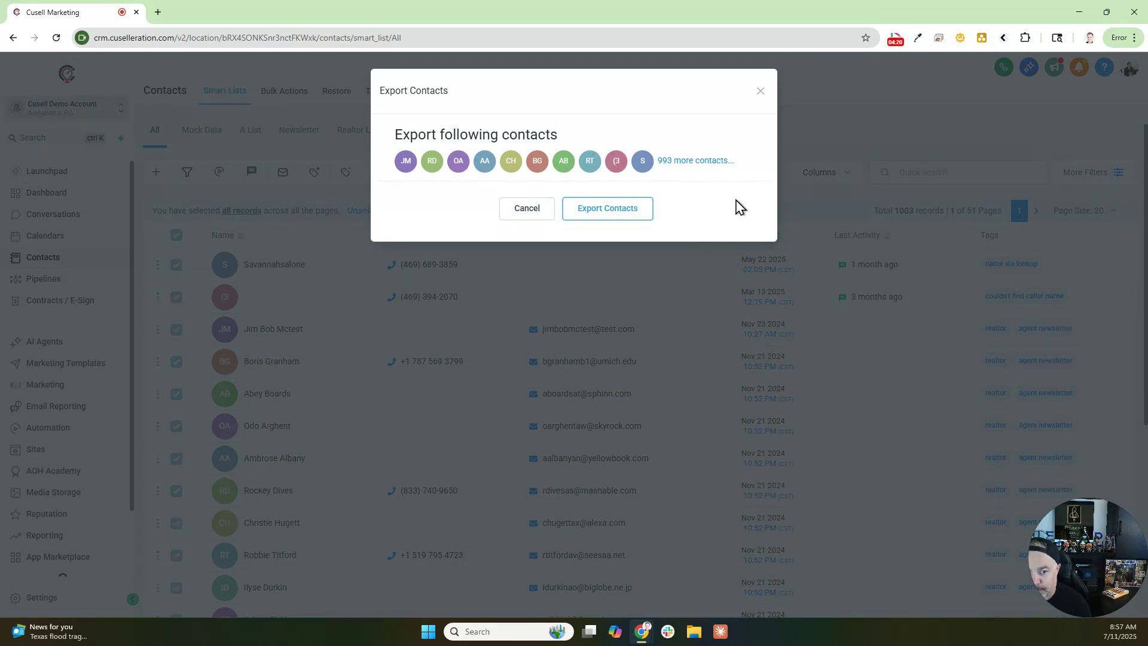
left_click(760, 91)
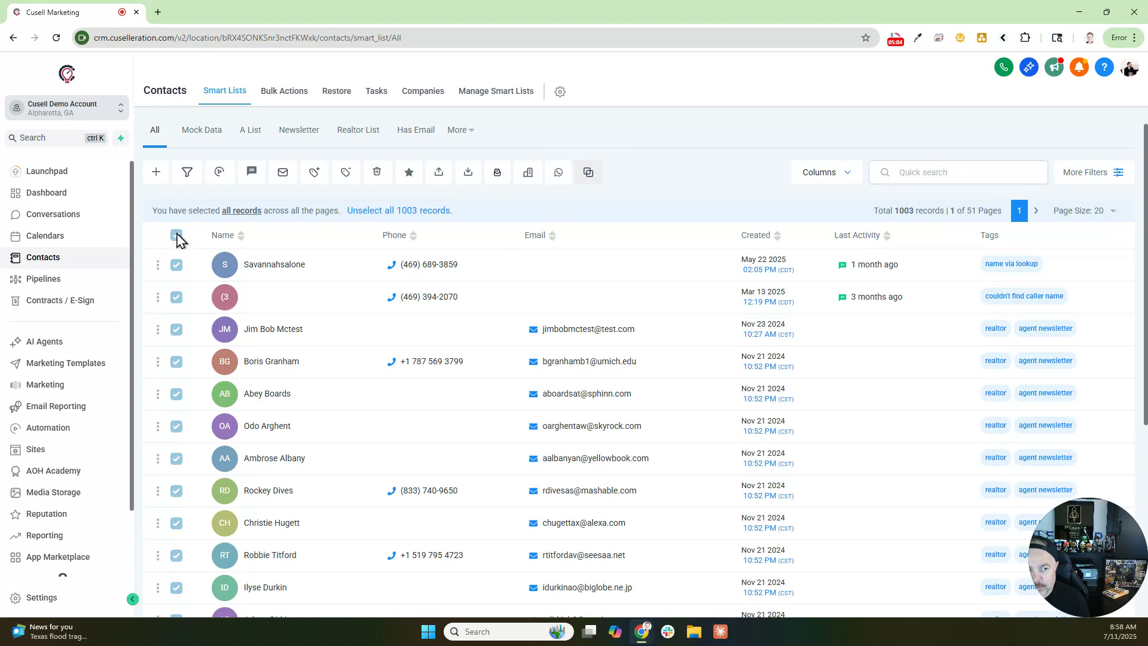
left_click(392, 210)
left_click(177, 265)
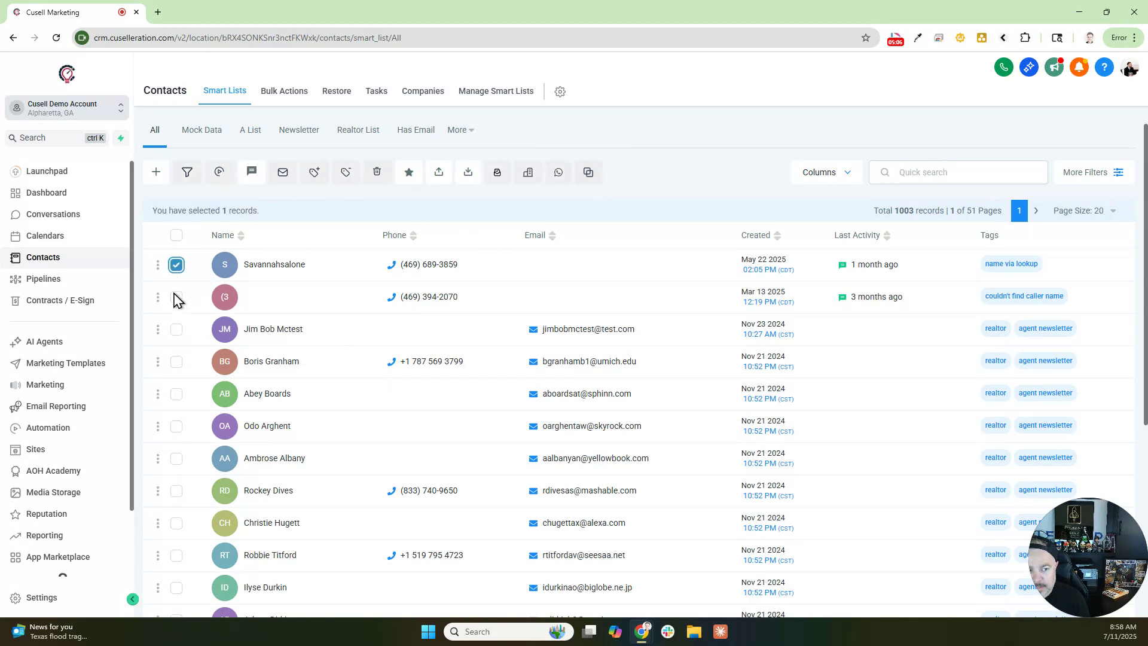
left_click(177, 298)
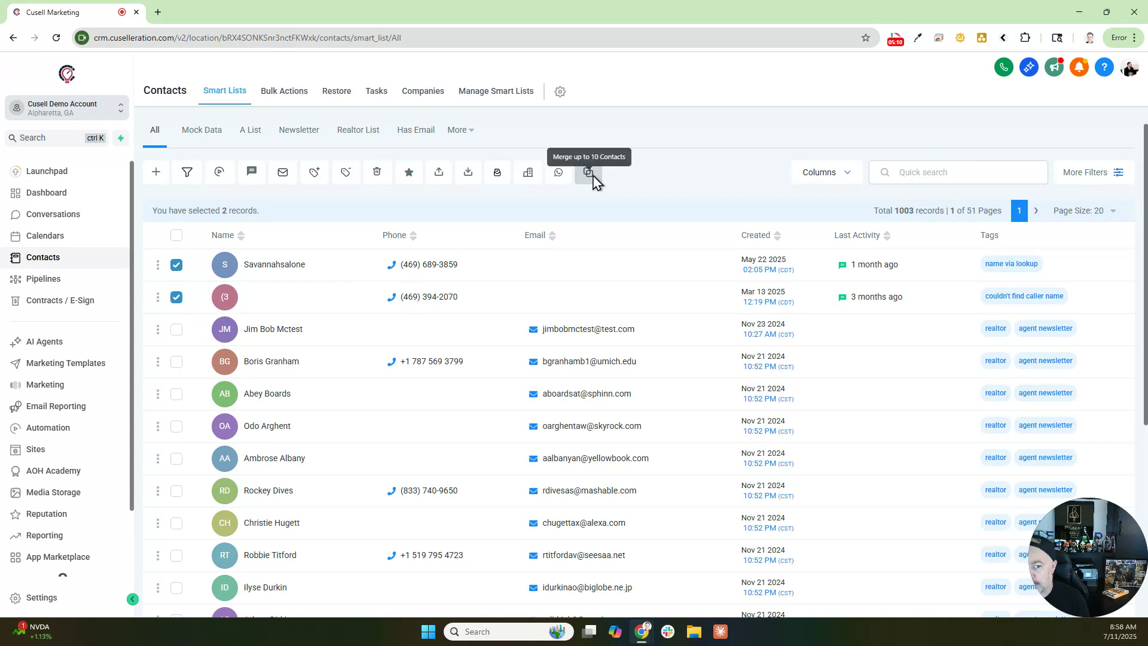
left_click(591, 180)
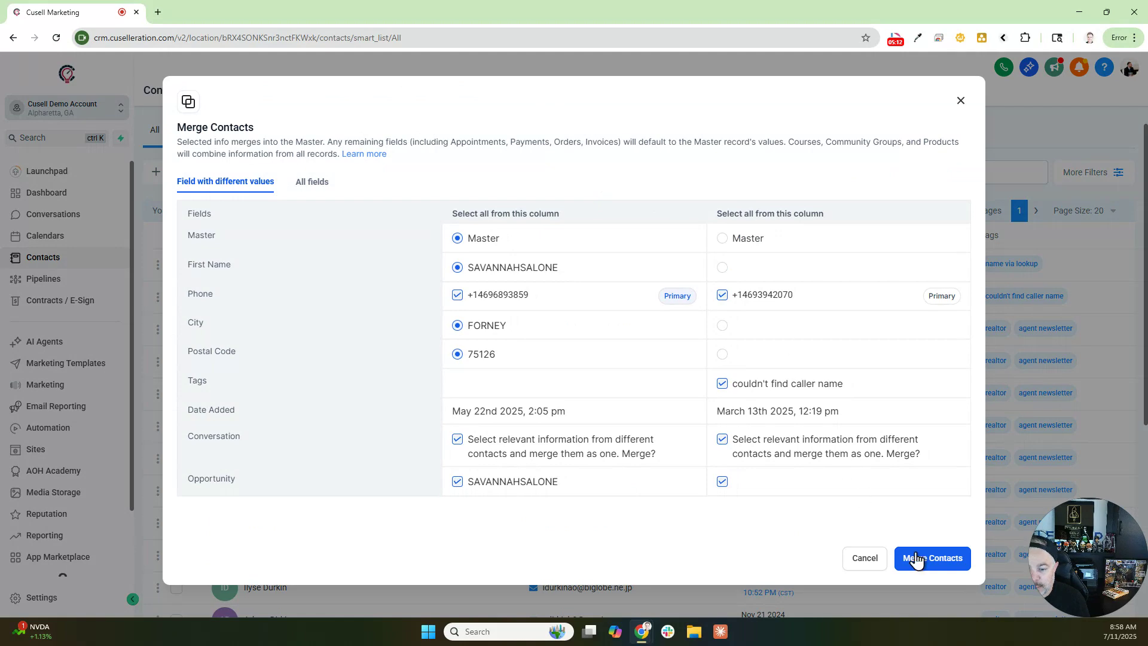
left_click(931, 558)
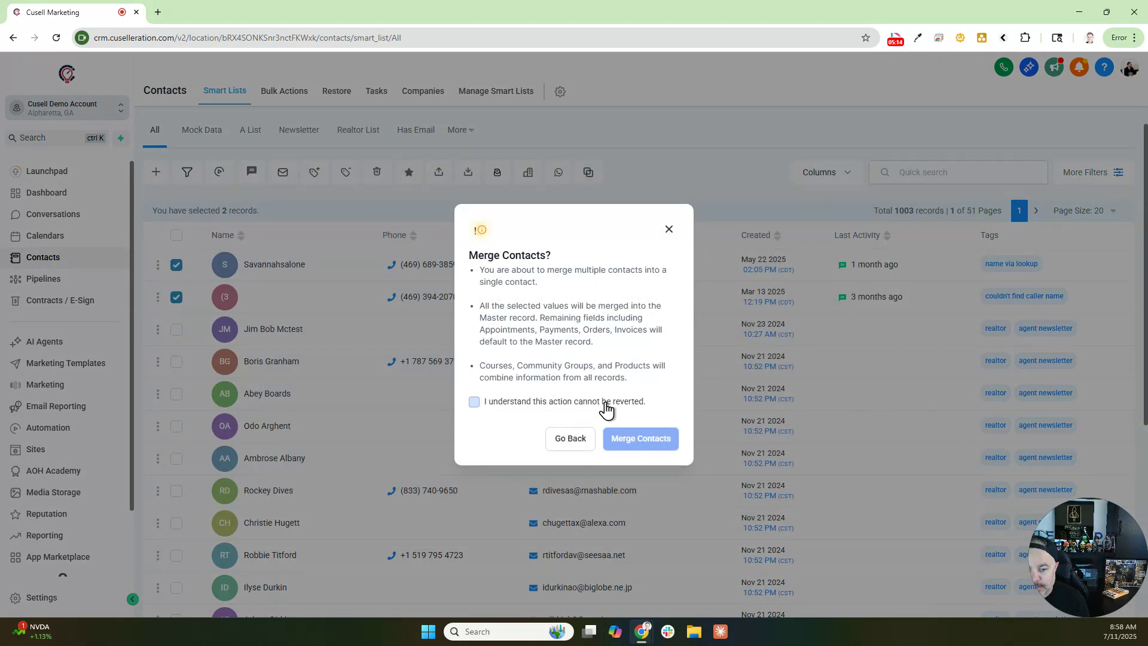
left_click(602, 402)
left_click(633, 437)
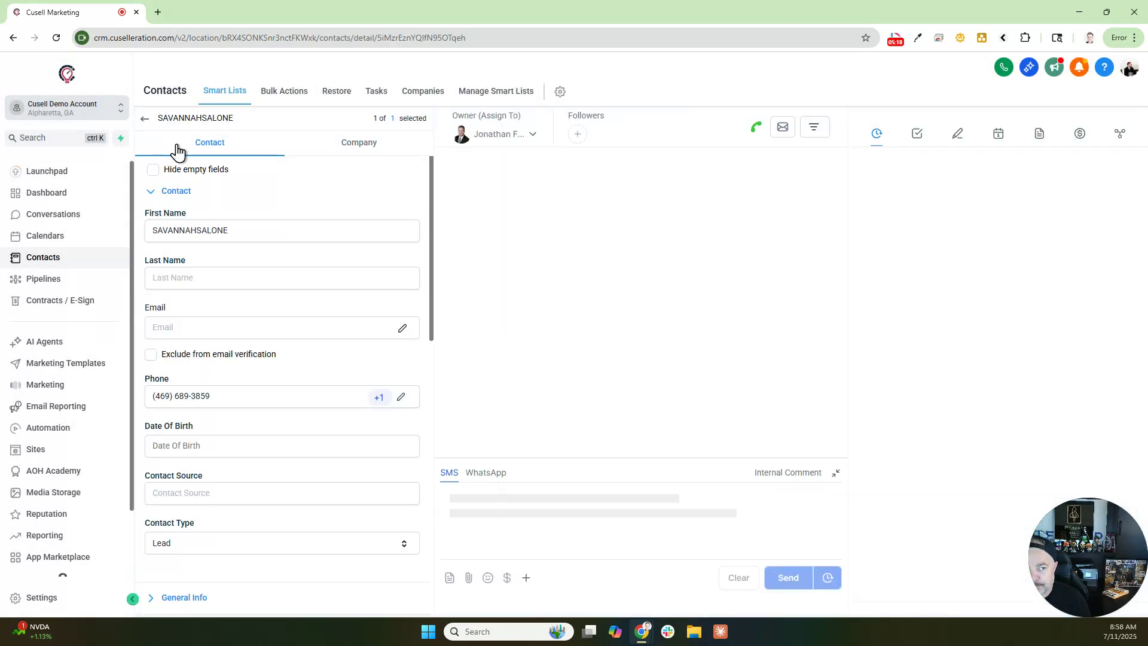
- Return from the merged contact record to the All contacts list
left_click(145, 117)
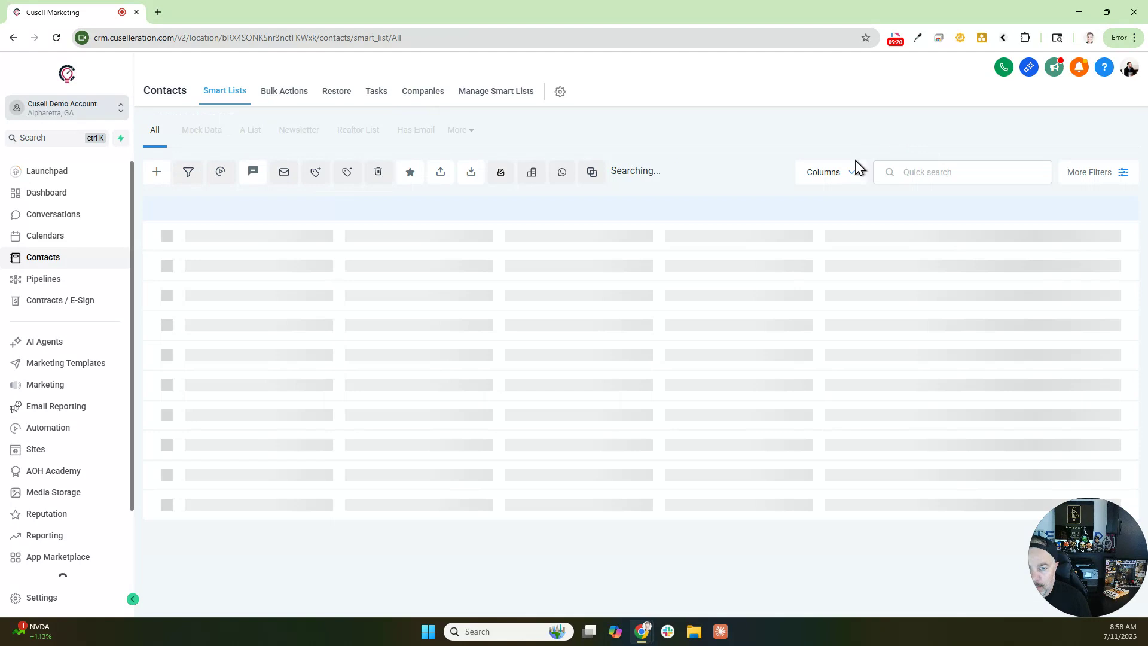
double_click(996, 237)
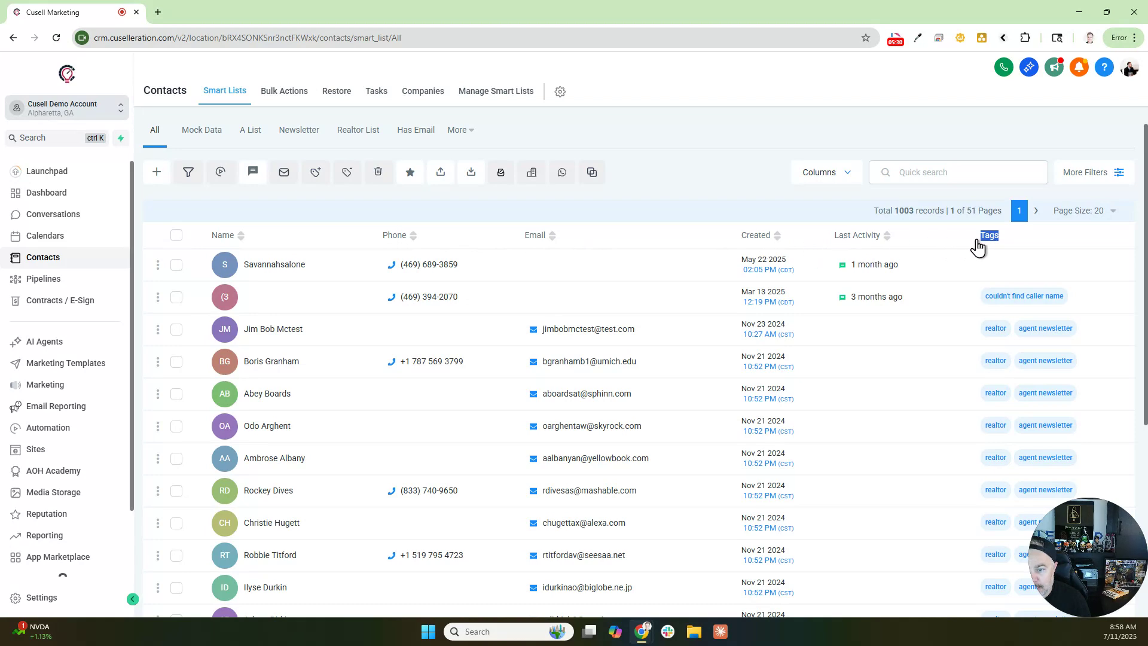
left_click(794, 202)
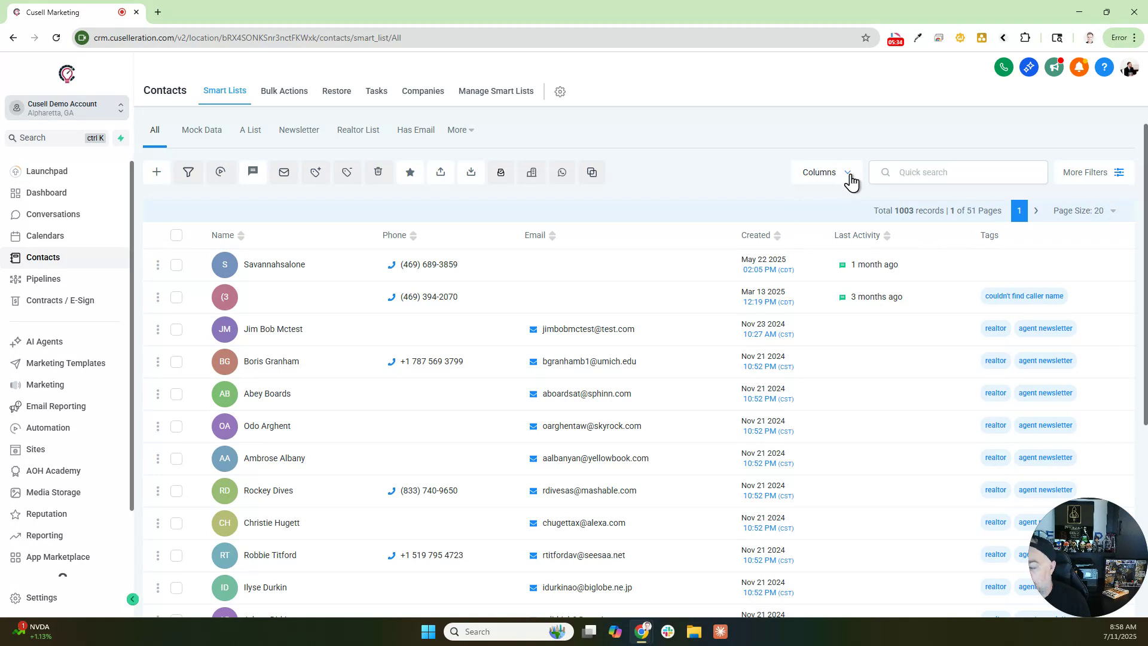
- Tick Message Body and Last Note in the Columns list so they appear after Tags
left_click(848, 179)
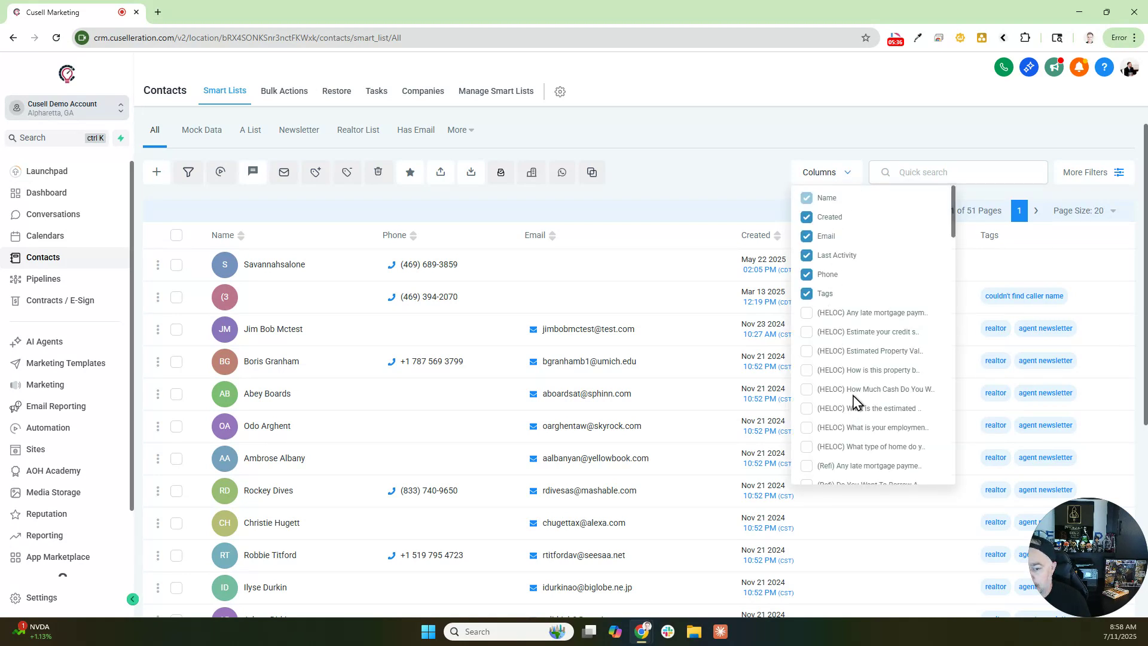
scroll(854, 401, "down", 10)
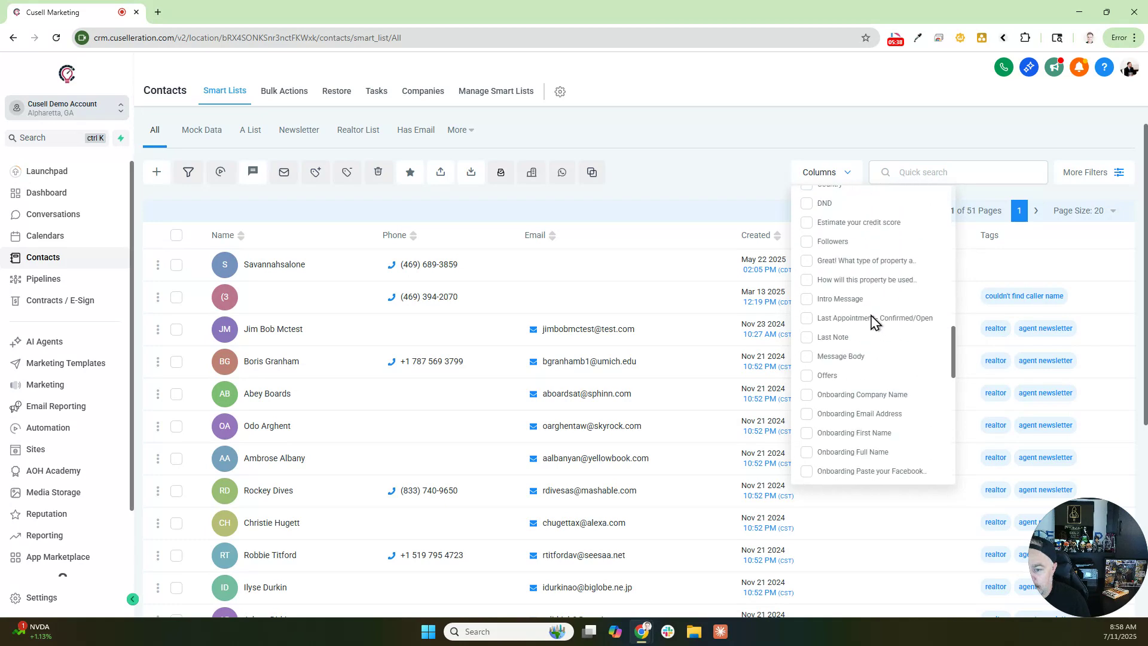
scroll(870, 324, "down", 1)
left_click(806, 338)
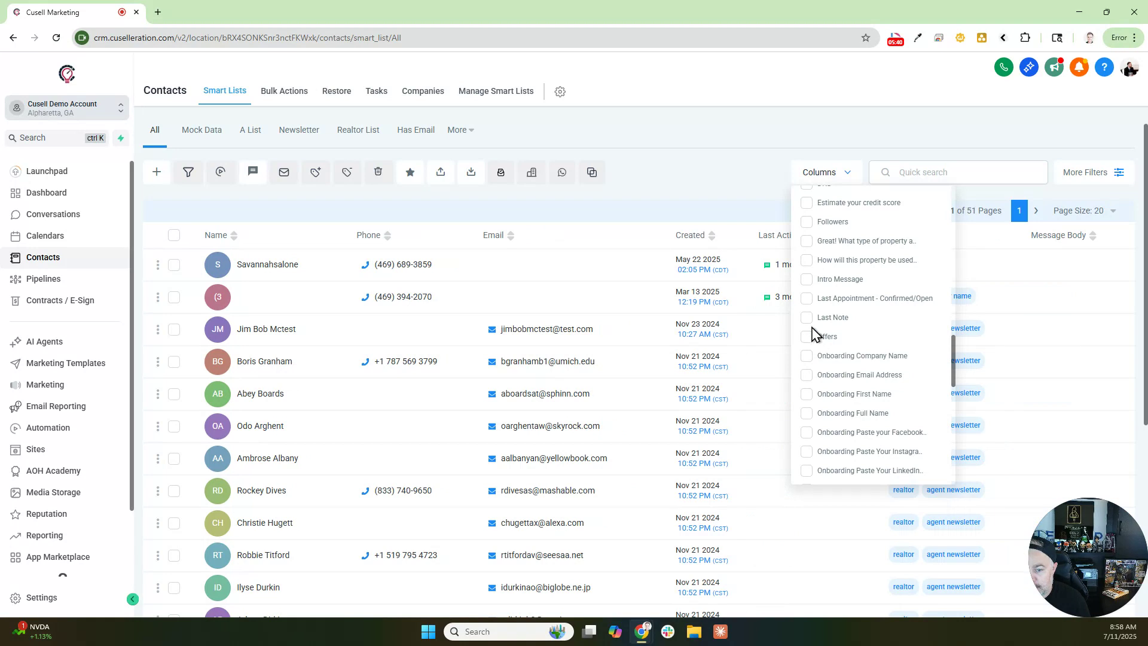
left_click(807, 317)
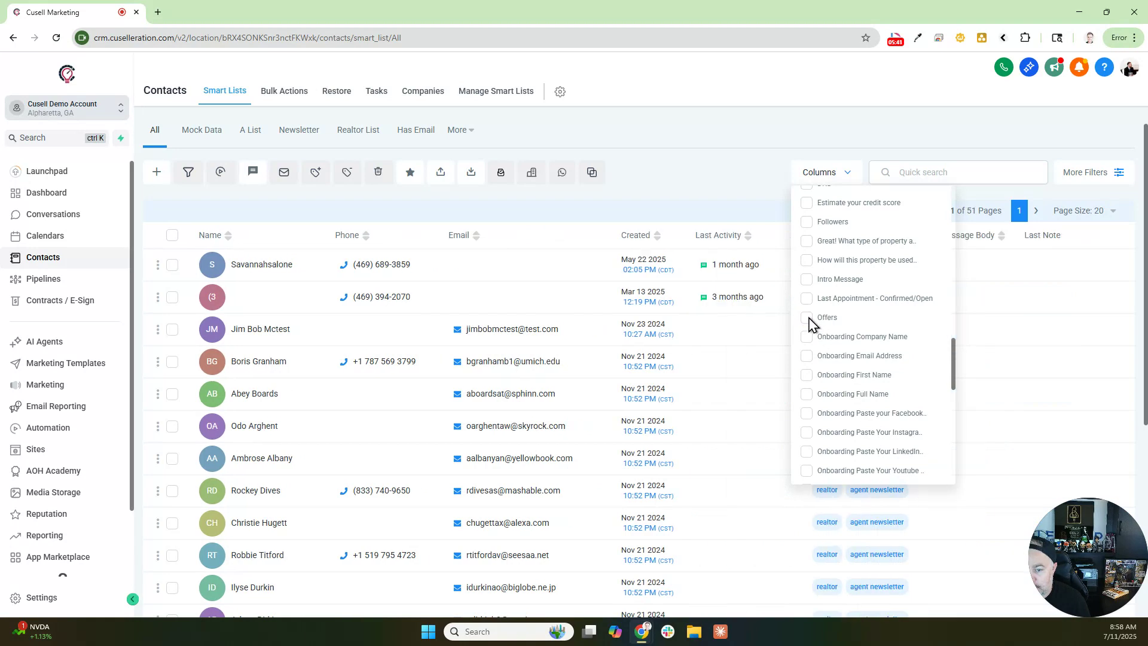
left_click(758, 189)
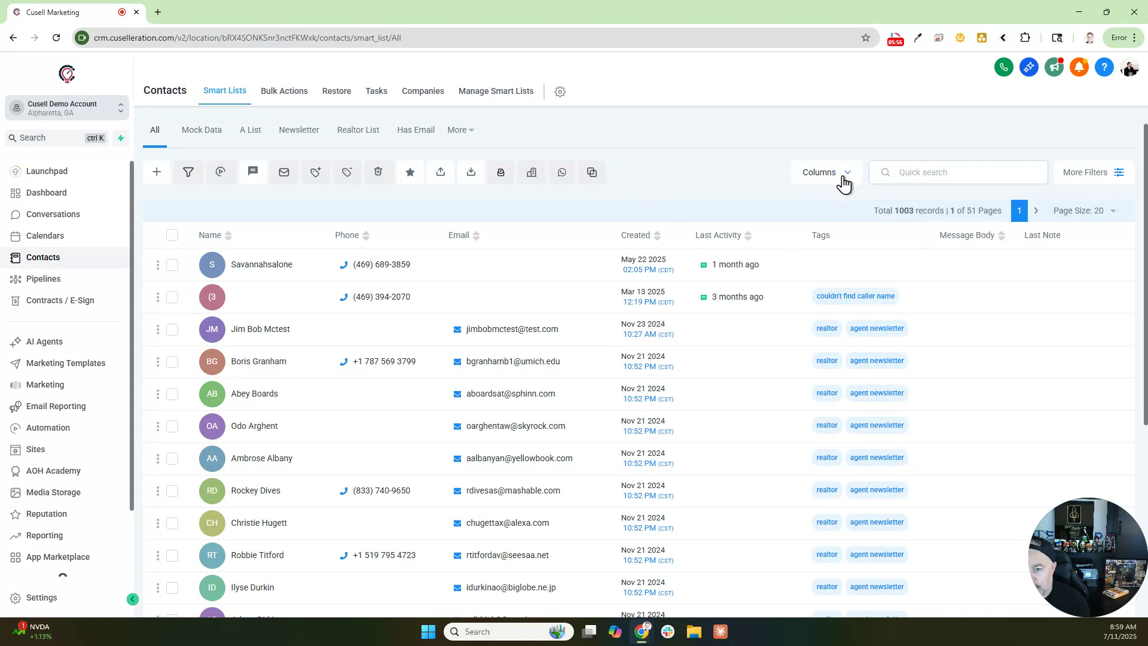
- Try quick searches for 'jona', then 'sam', and clear the search
left_click(884, 173)
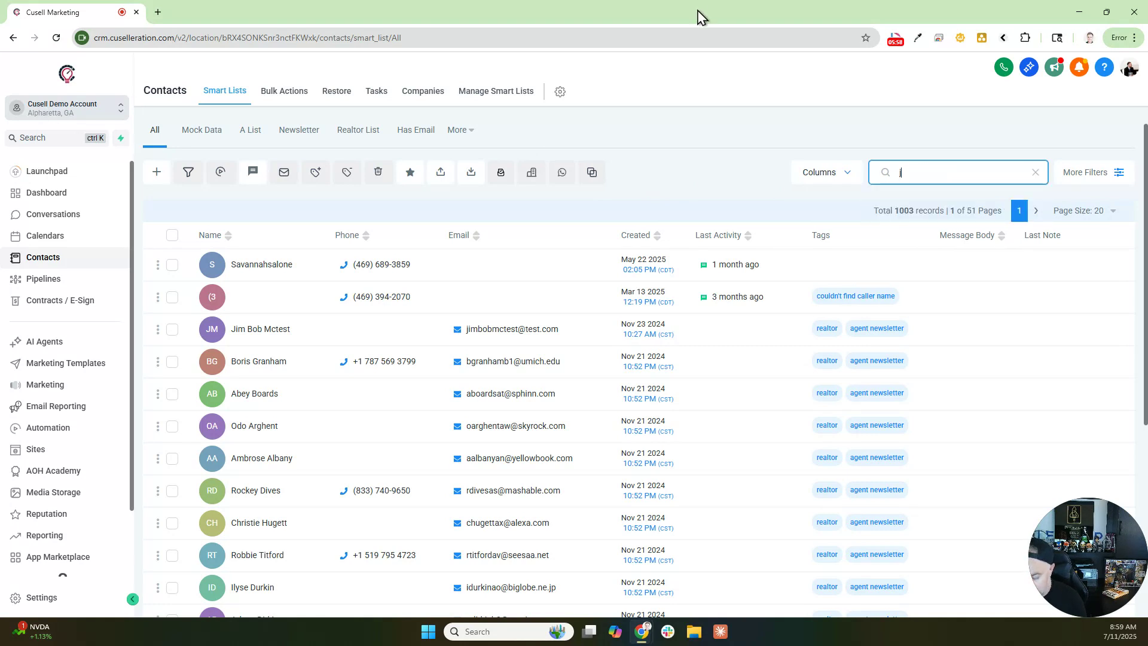
type("jona")
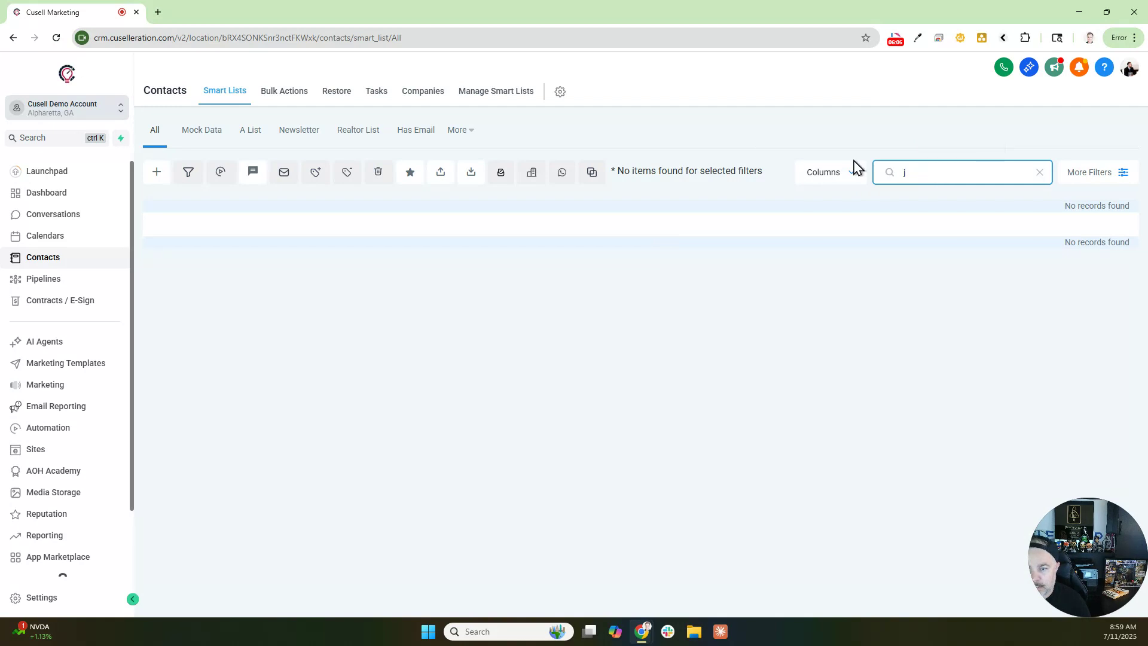
type("o")
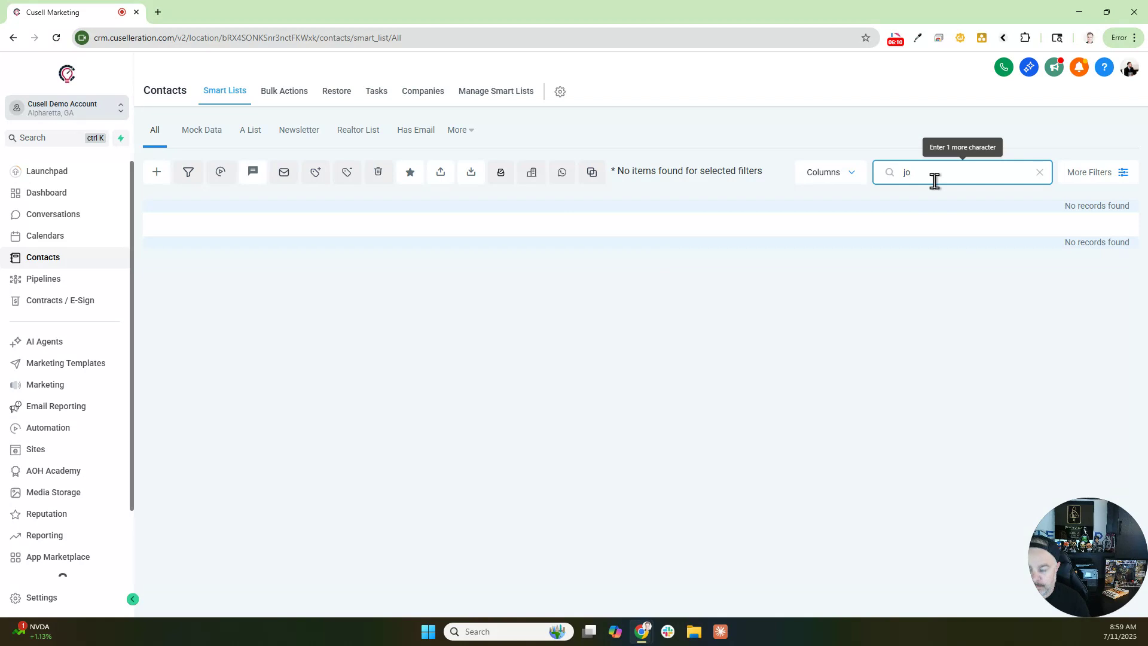
type("n")
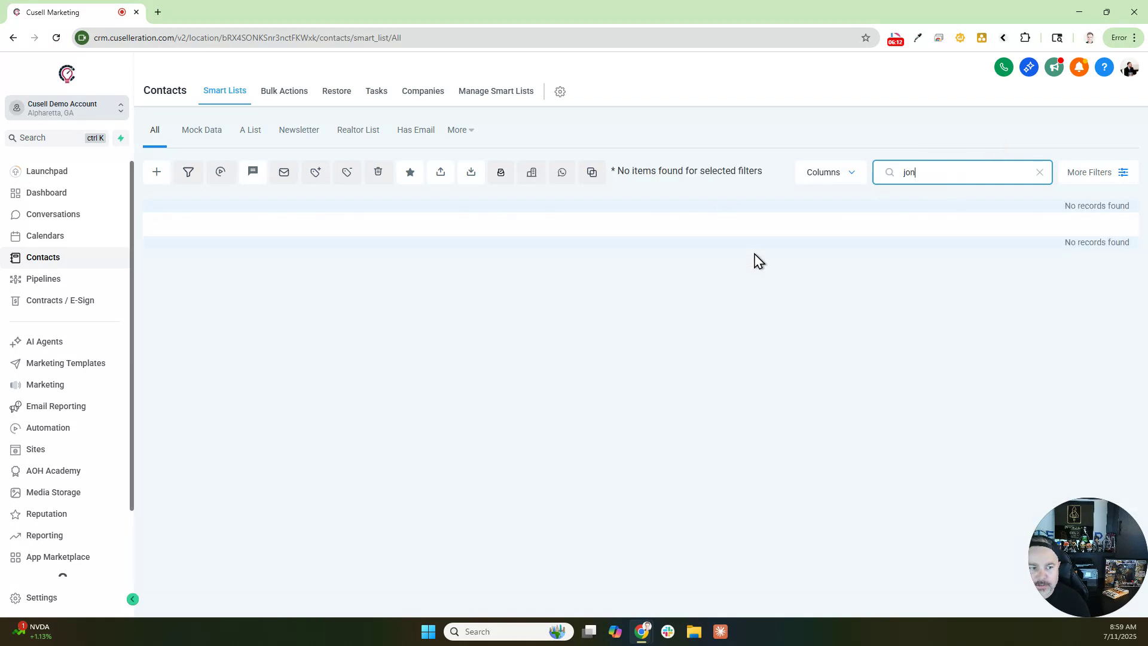
double_click(951, 168)
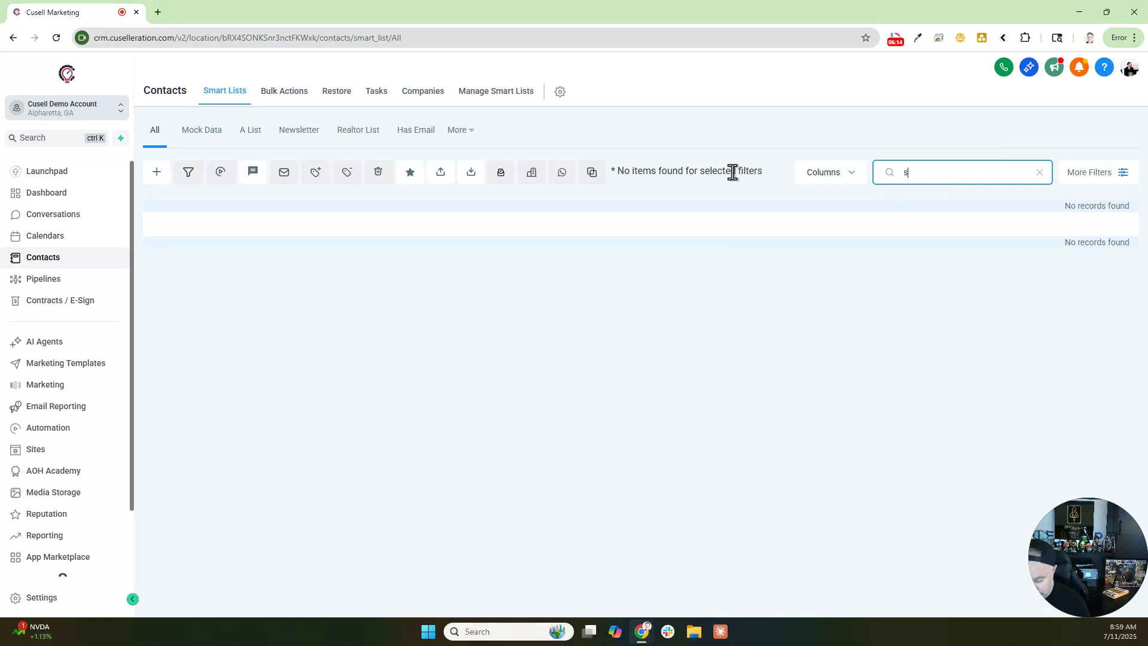
type("sam")
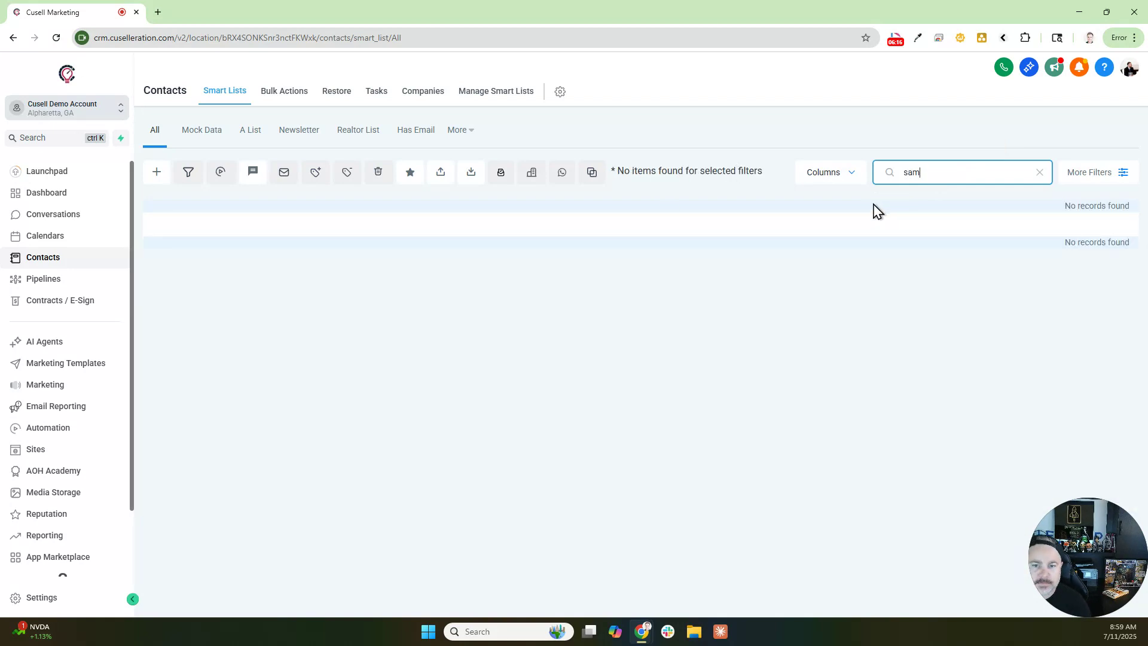
left_click(1040, 173)
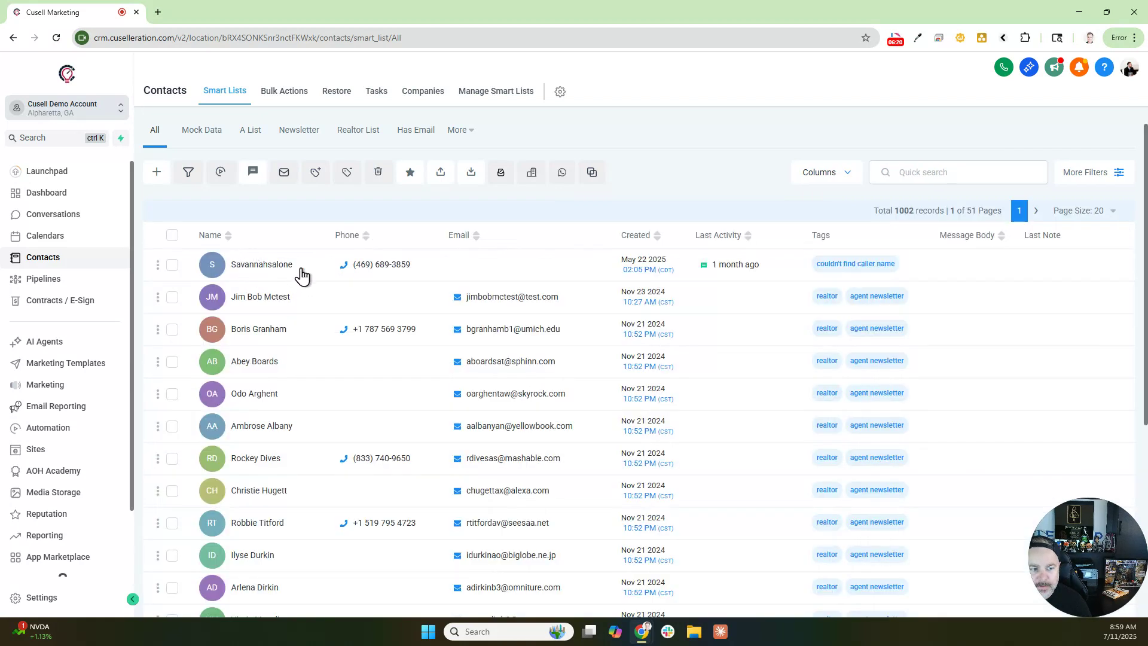
left_click(984, 173)
type("sa")
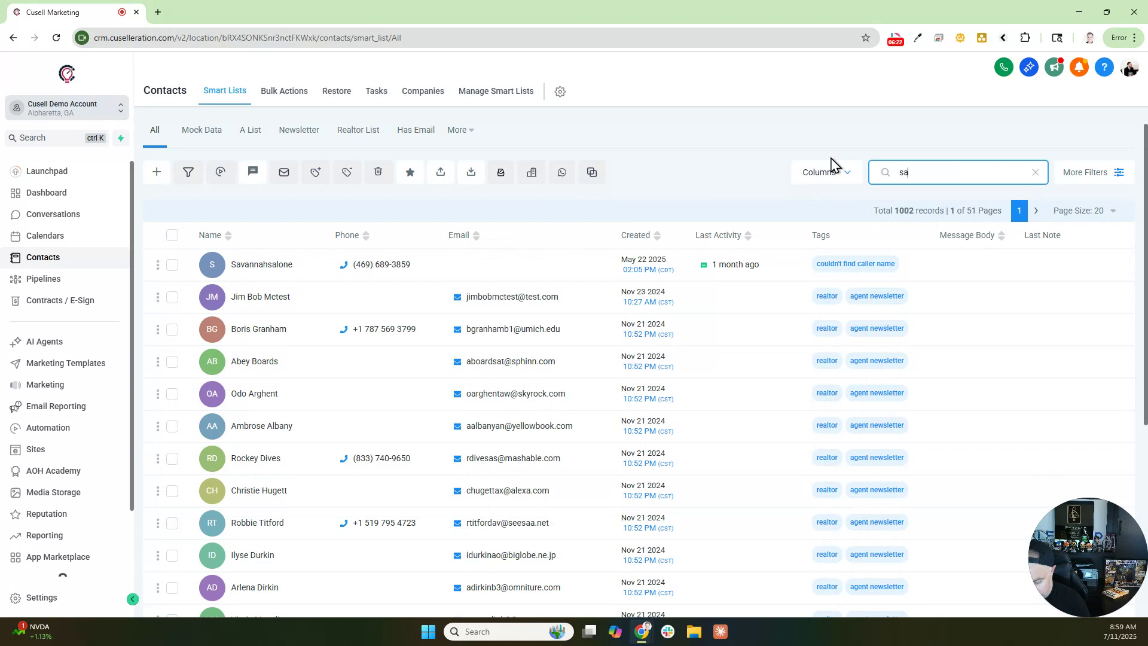
type("v")
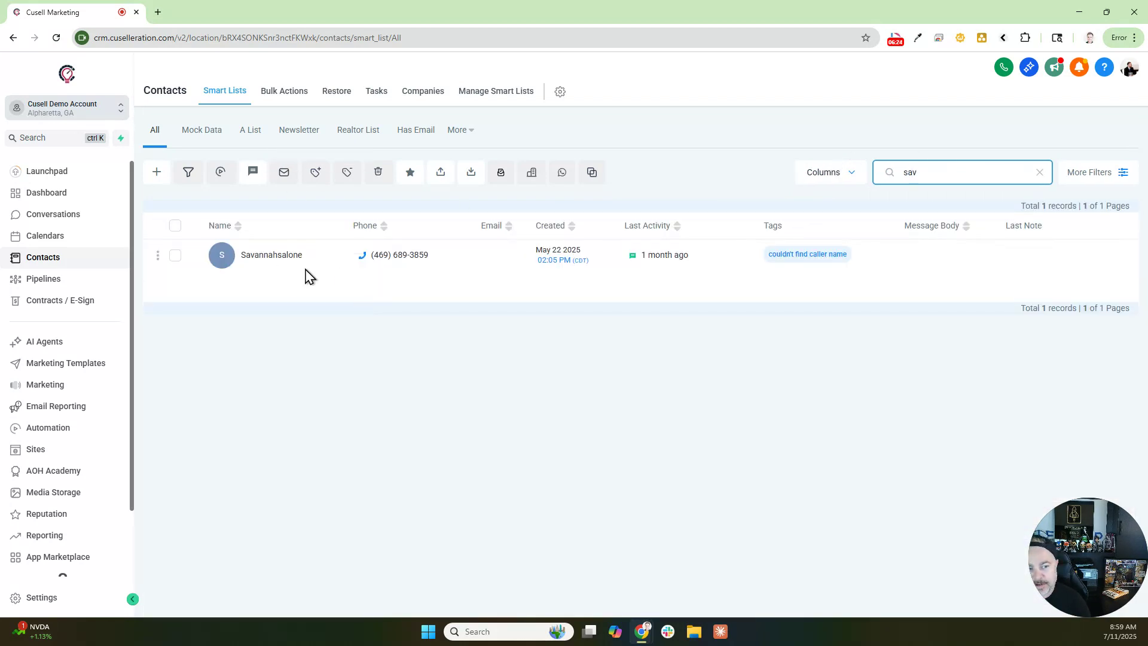
left_click(1040, 173)
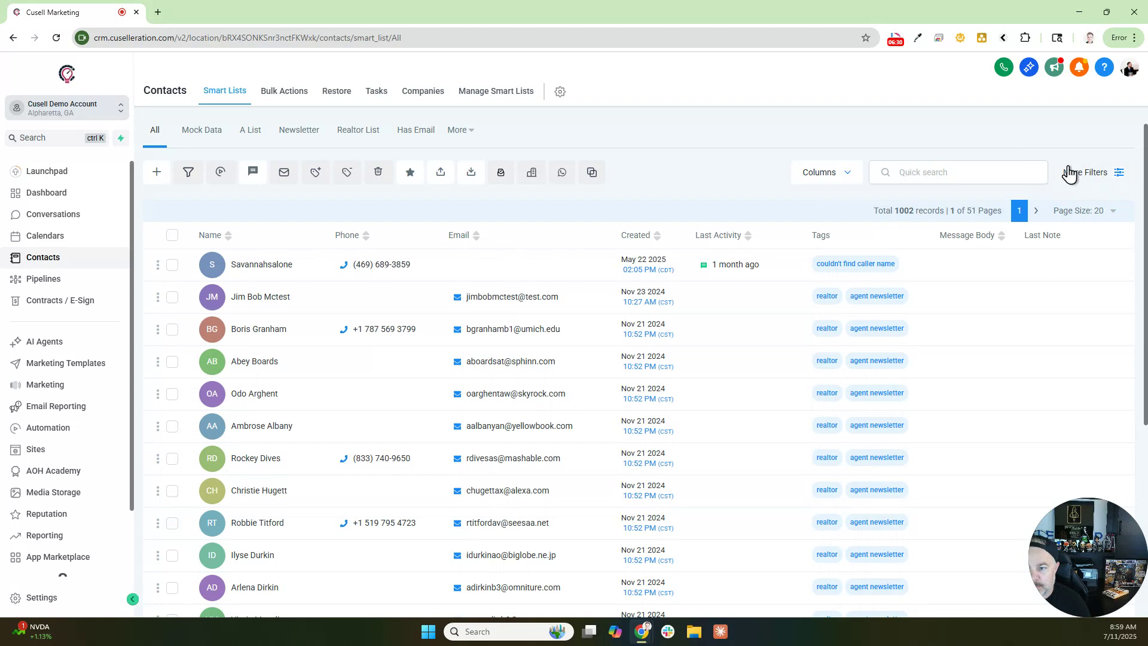
left_click(1089, 174)
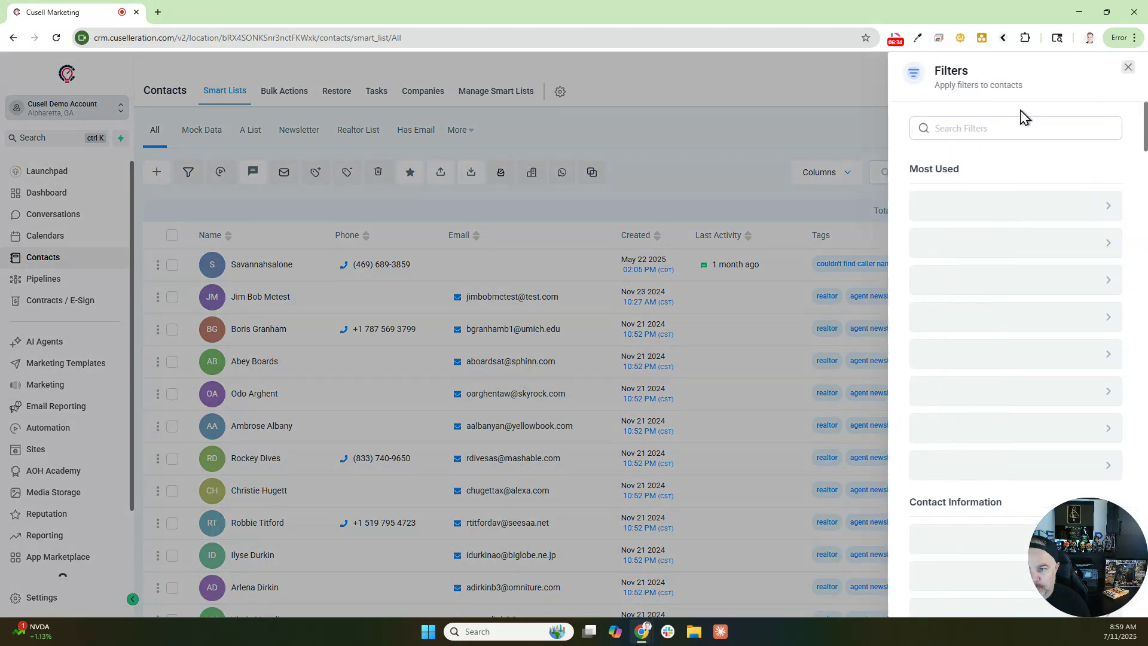
left_click(1128, 68)
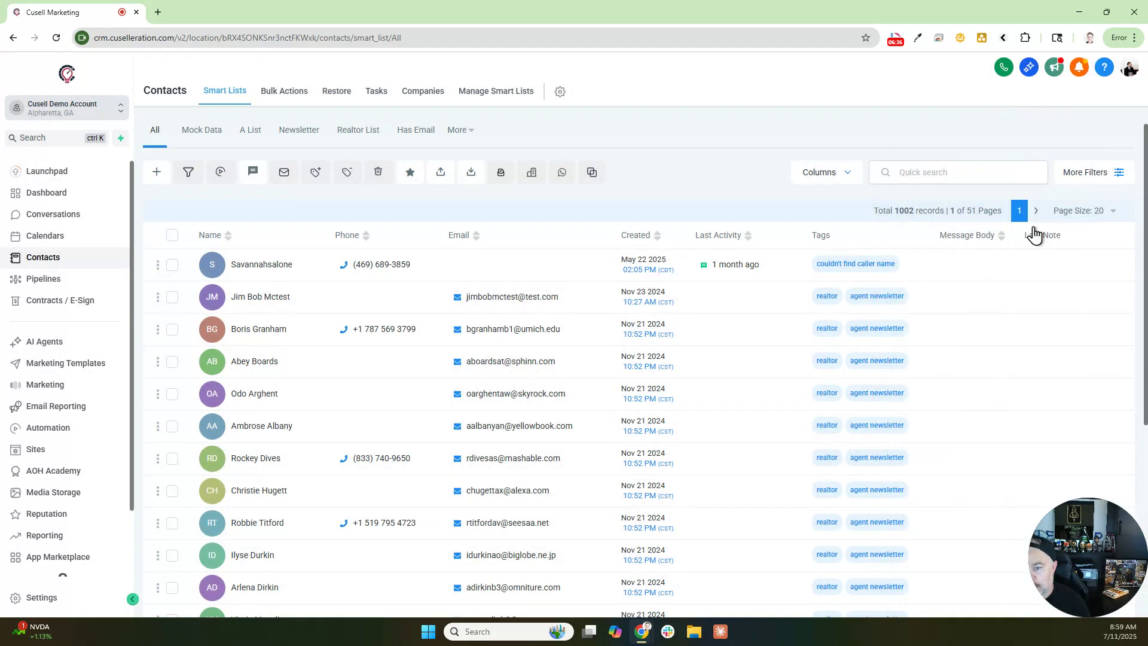